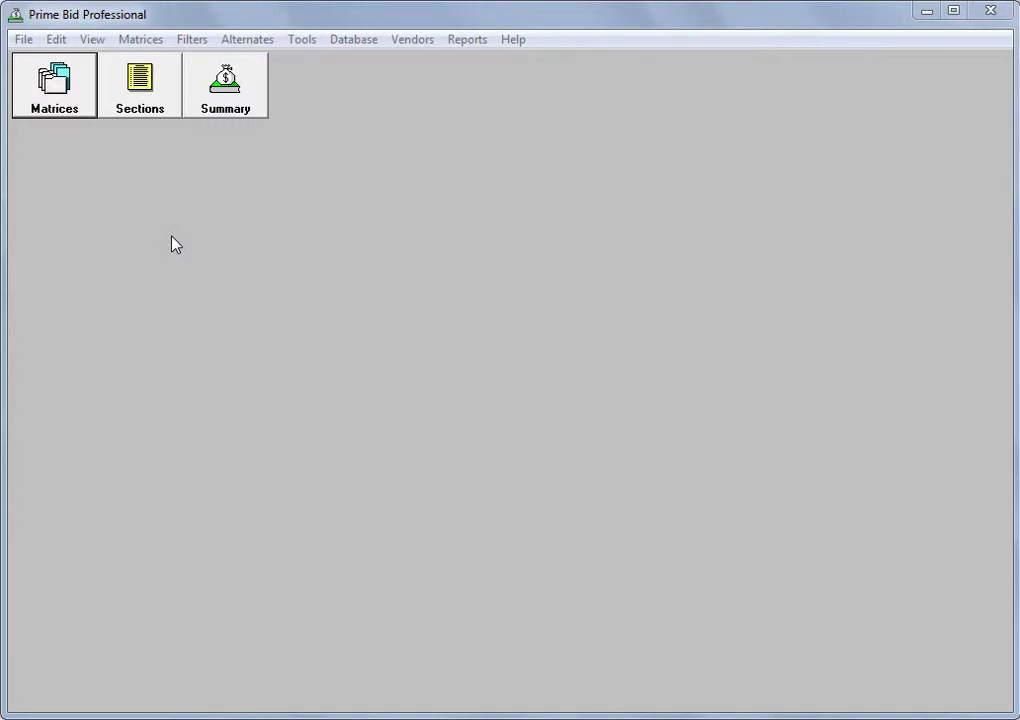
# Open the bid file Bid Template.bid from the Current Bids folder
pyautogui.click(25, 42)
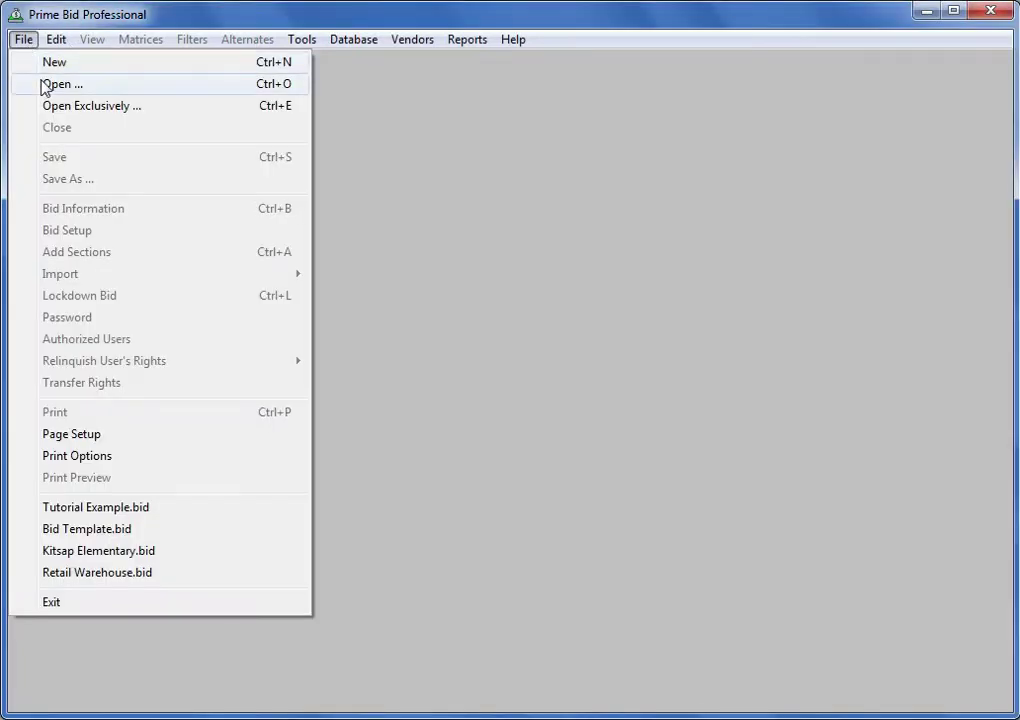
pyautogui.click(45, 85)
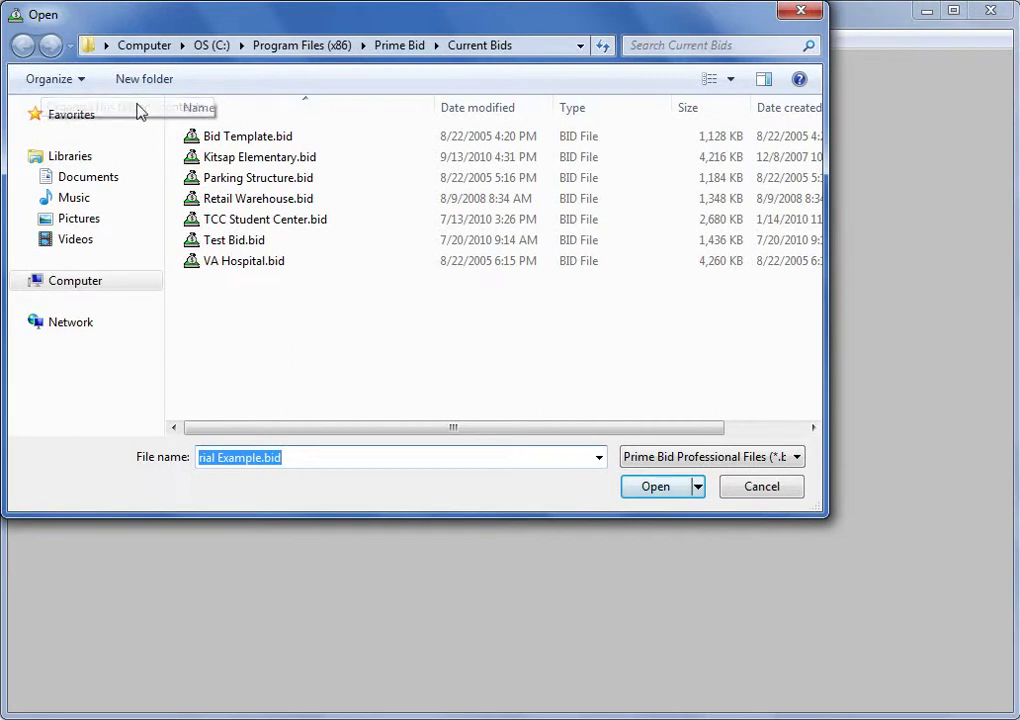
pyautogui.click(258, 140)
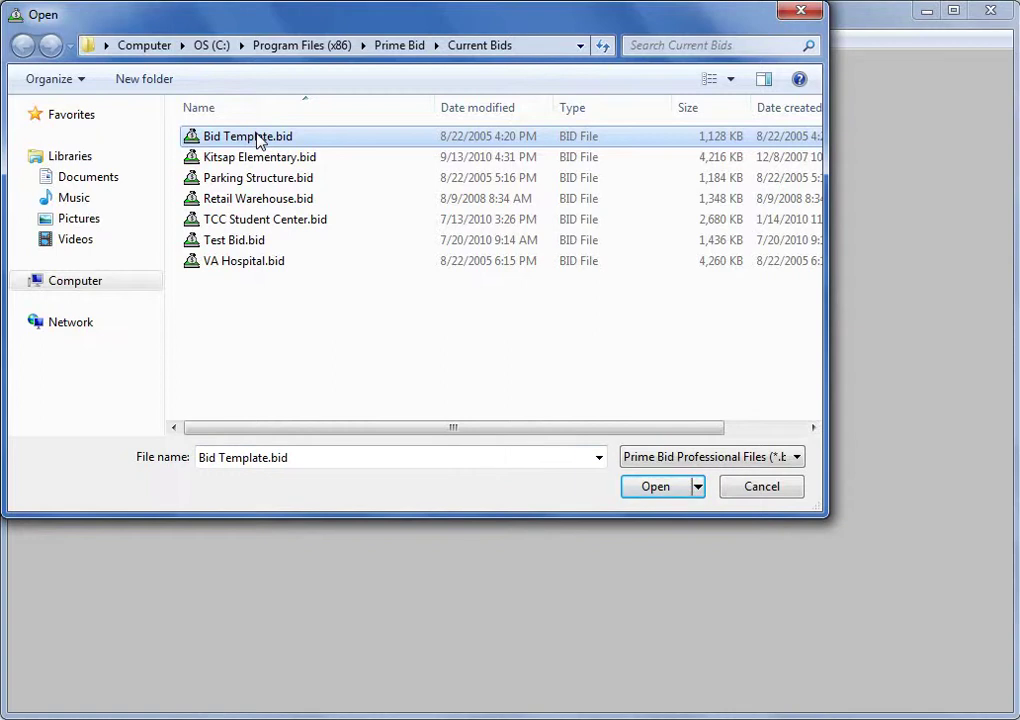
pyautogui.doubleClick(257, 138)
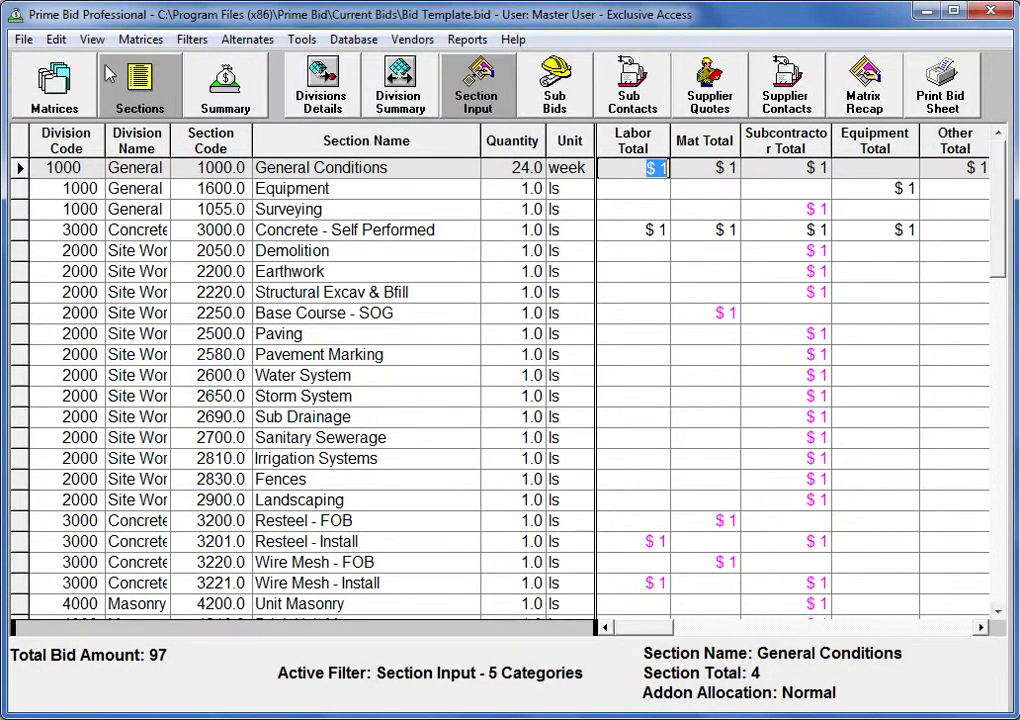
# Save a copy of the open bid in the Current Bids folder under the file name Template Example
pyautogui.click(23, 39)
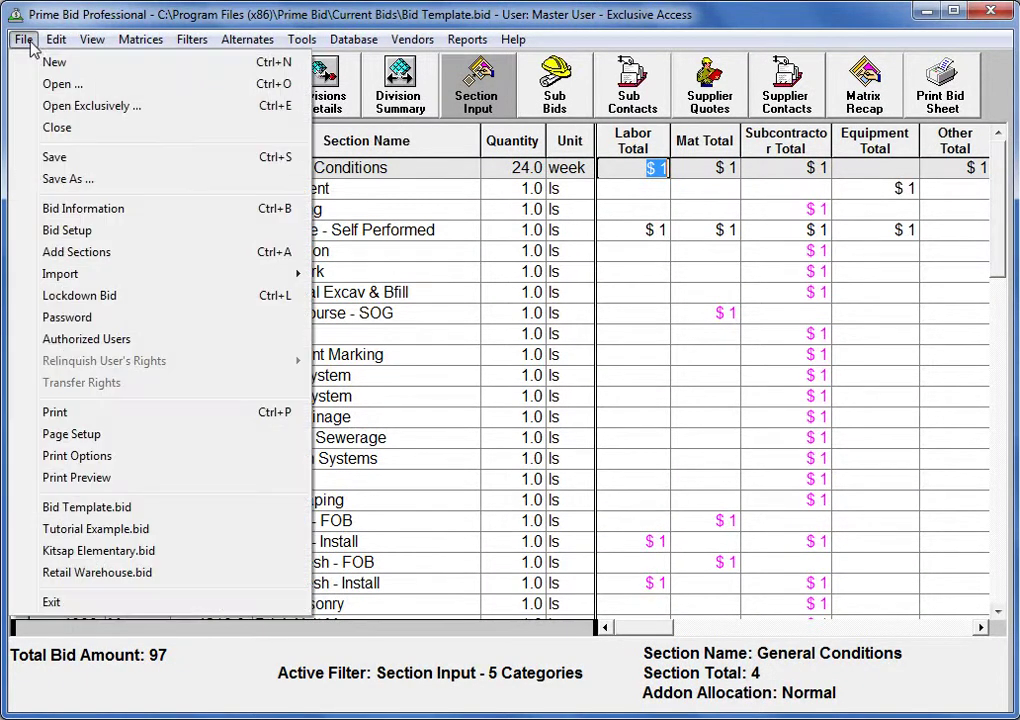
pyautogui.click(42, 180)
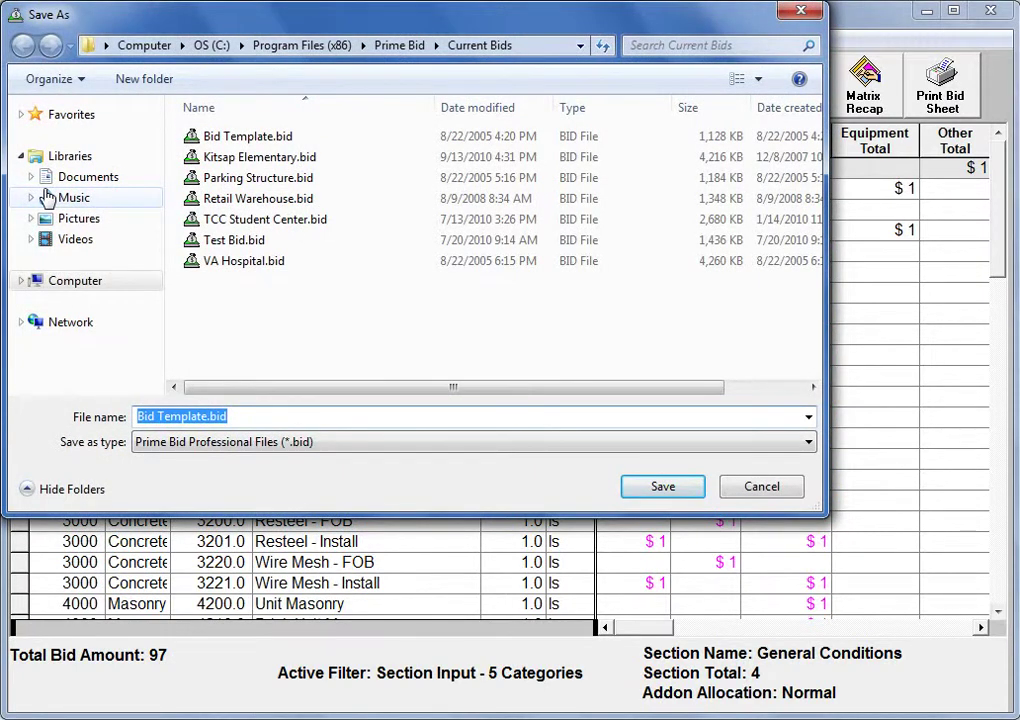
pyautogui.write('Te')
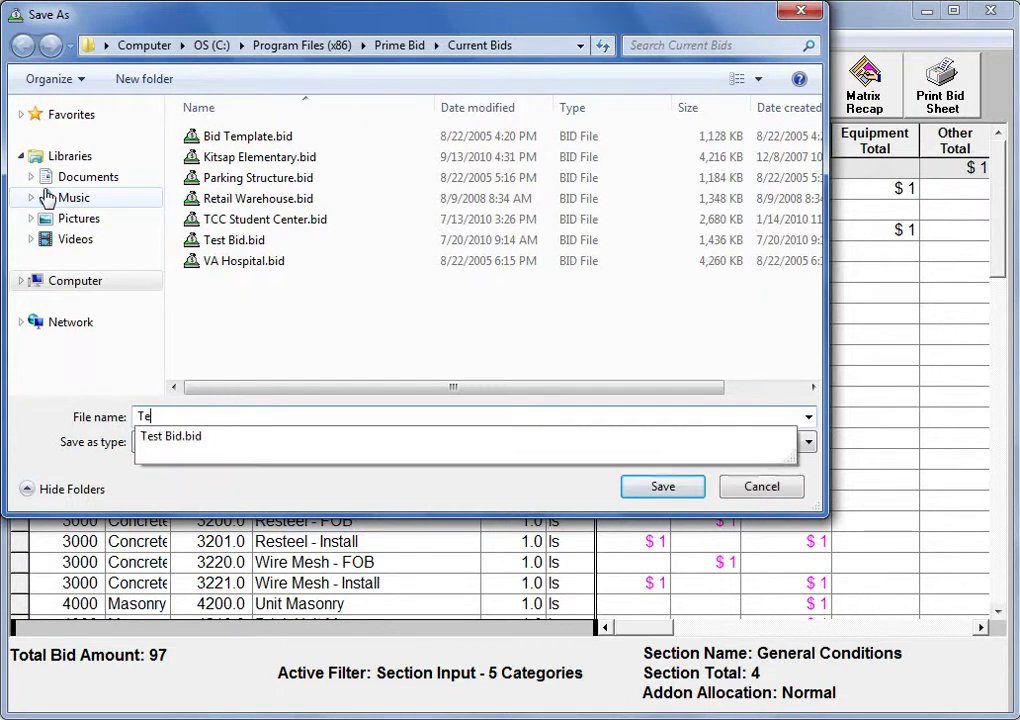
pyautogui.write('mplate Example')
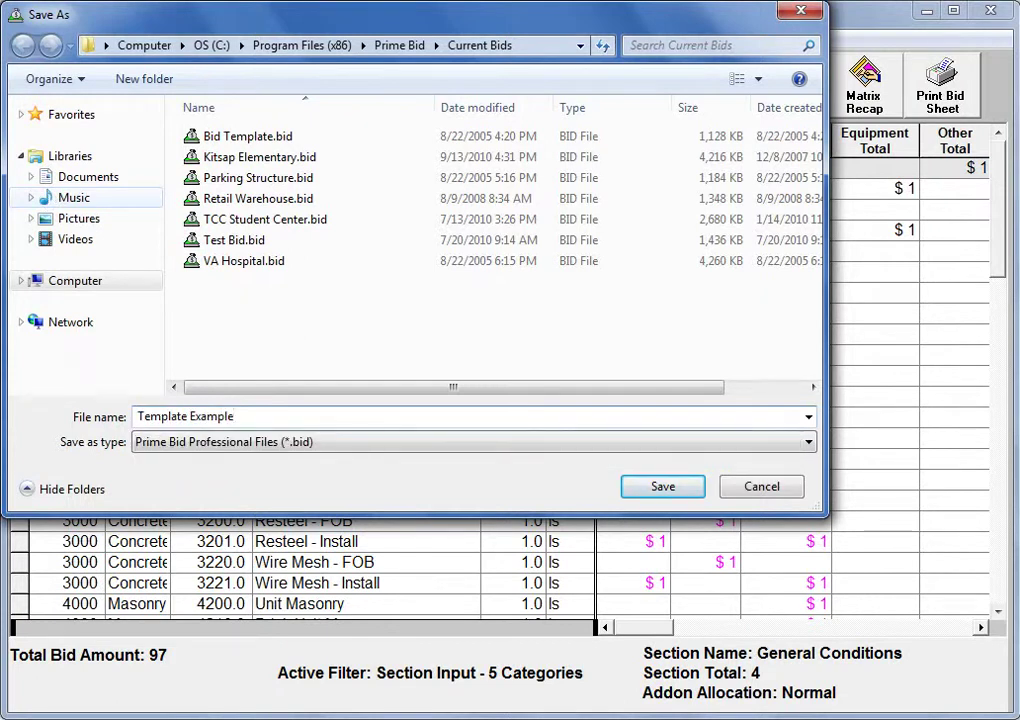
pyautogui.click(662, 484)
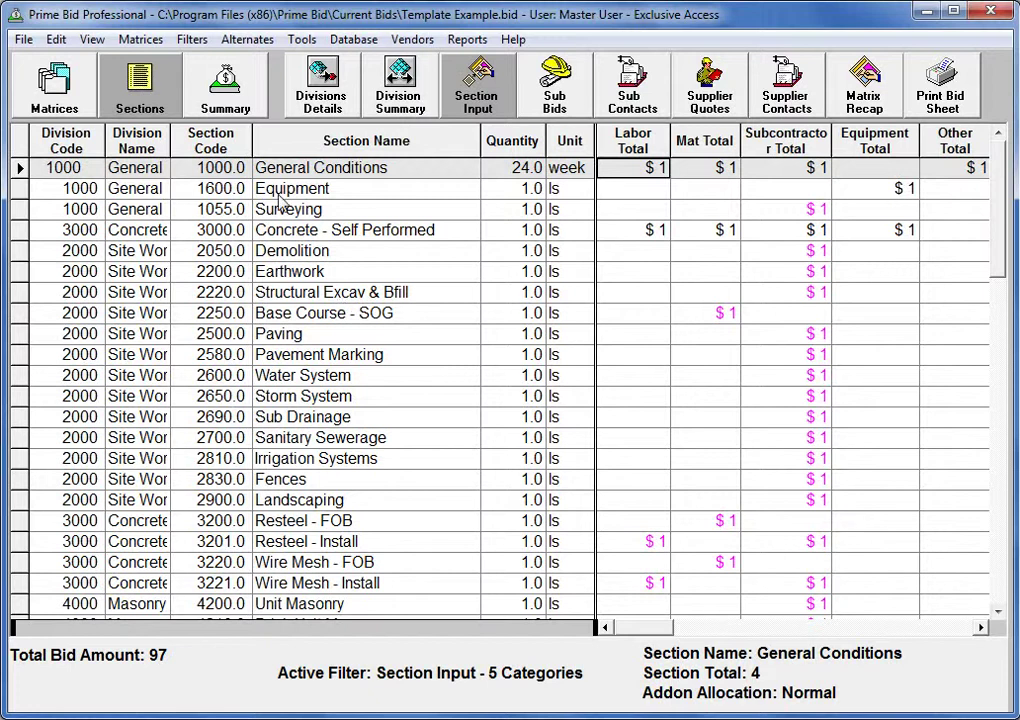
# In the bid summary, set State Sales Tax to 7.5% and Overhead & Profit to 4%
pyautogui.click(212, 97)
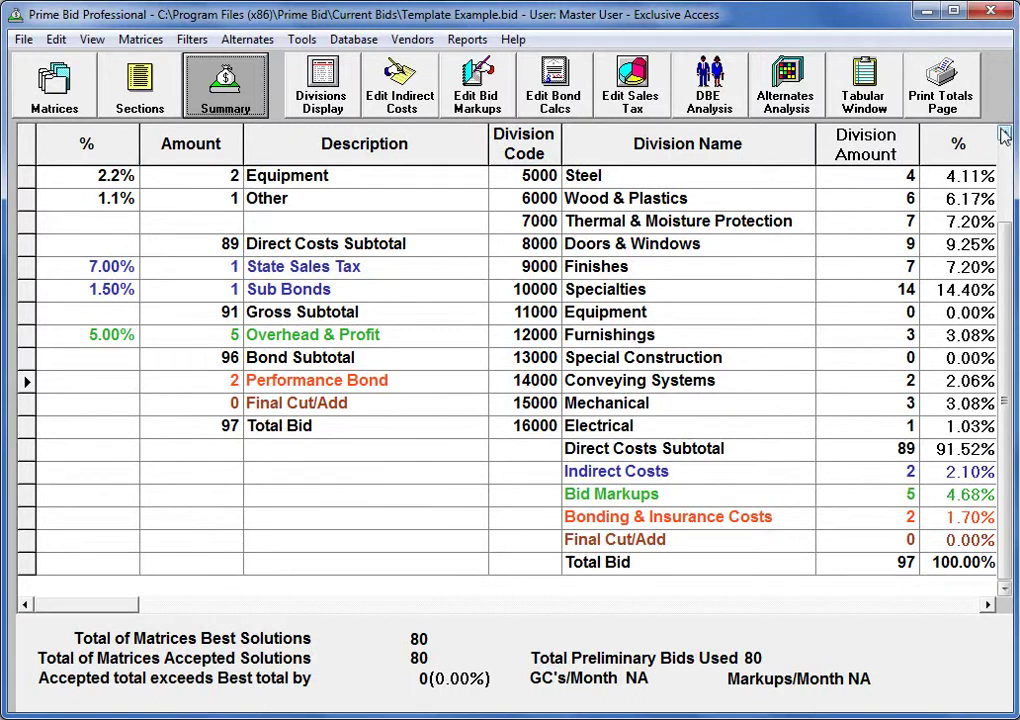
pyautogui.scroll(2, 1003, 130)
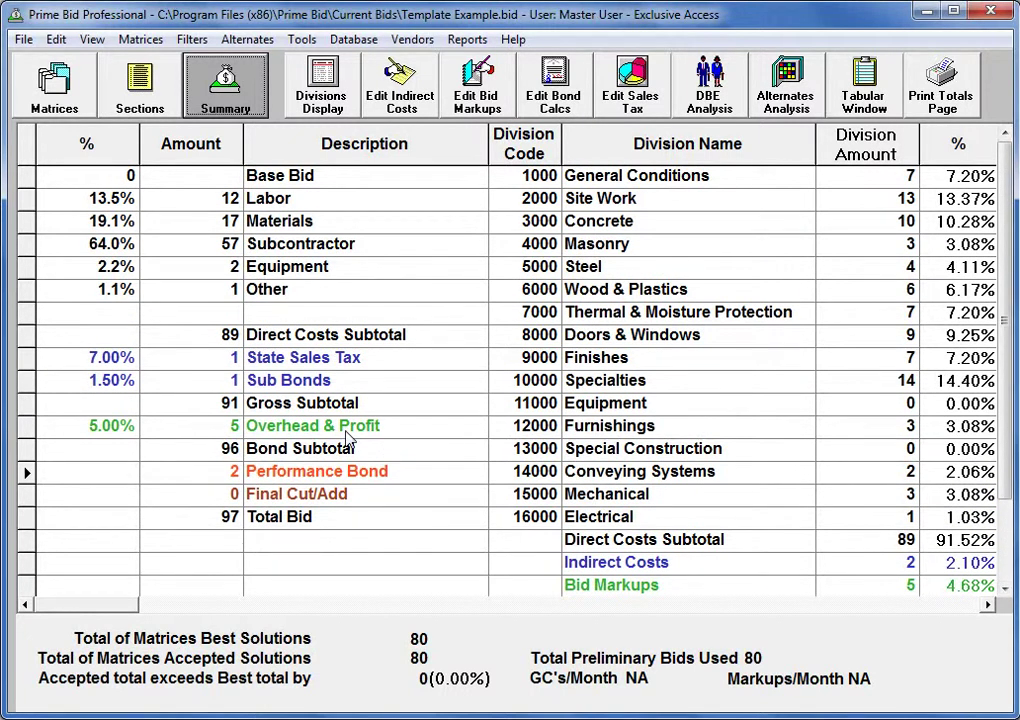
pyautogui.click(111, 357)
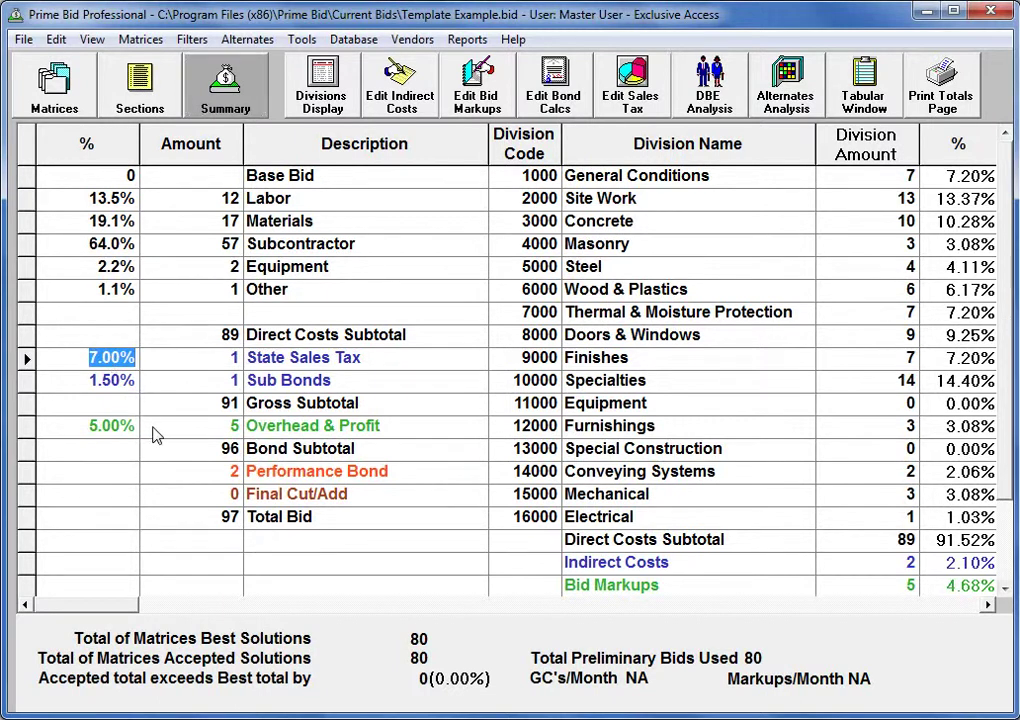
pyautogui.write('7.5')
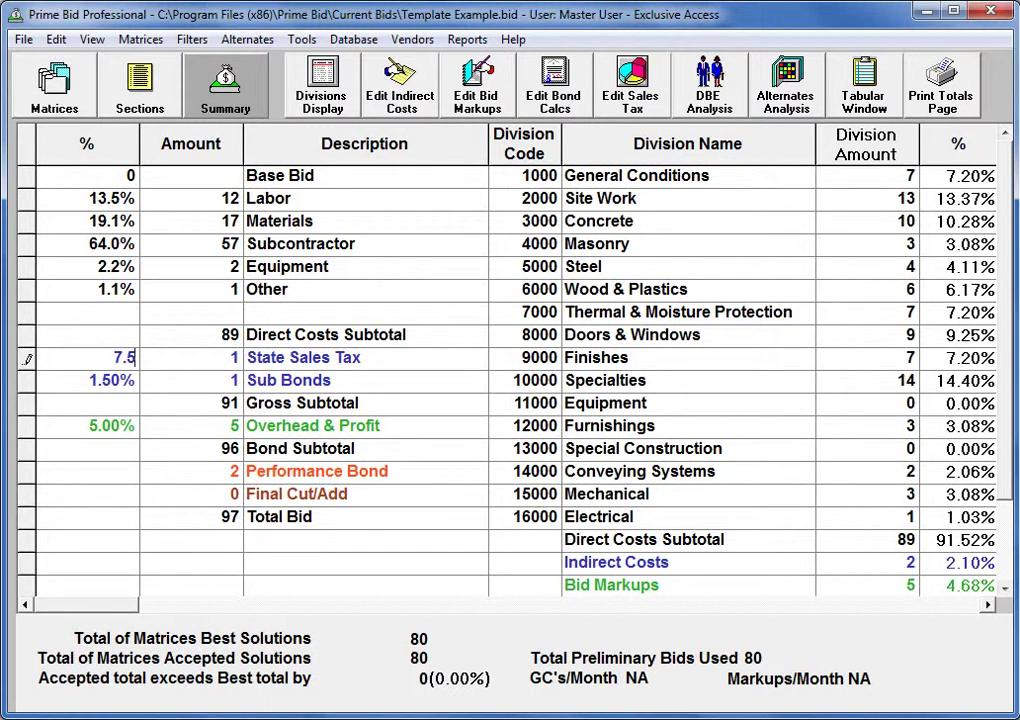
pyautogui.press('Tab')
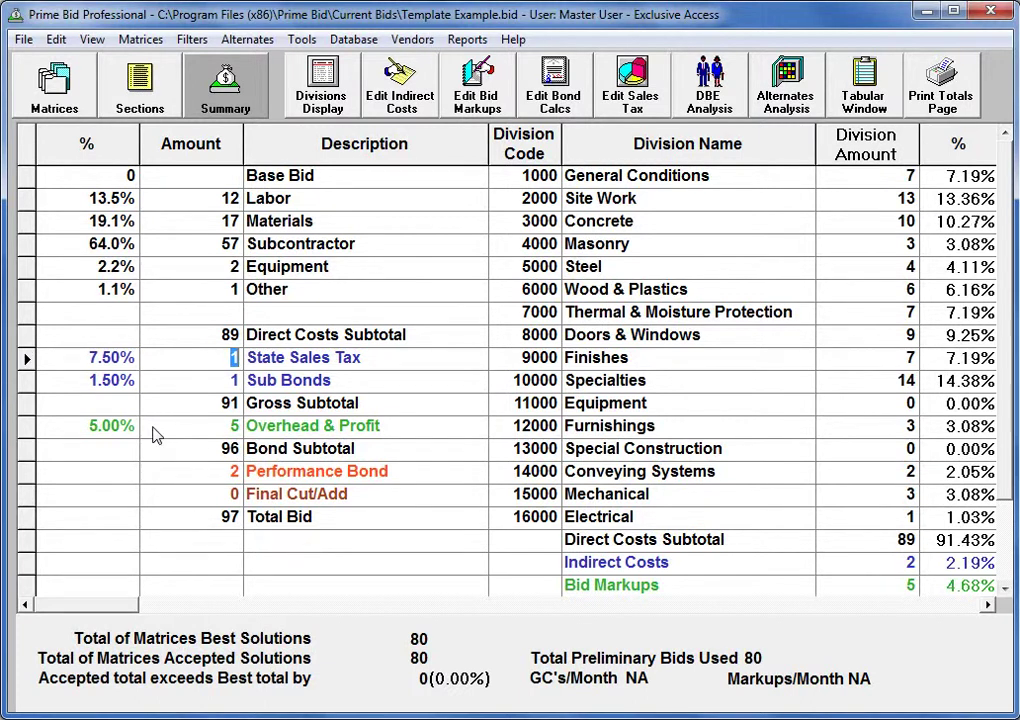
pyautogui.click(133, 428)
pyautogui.write('4')
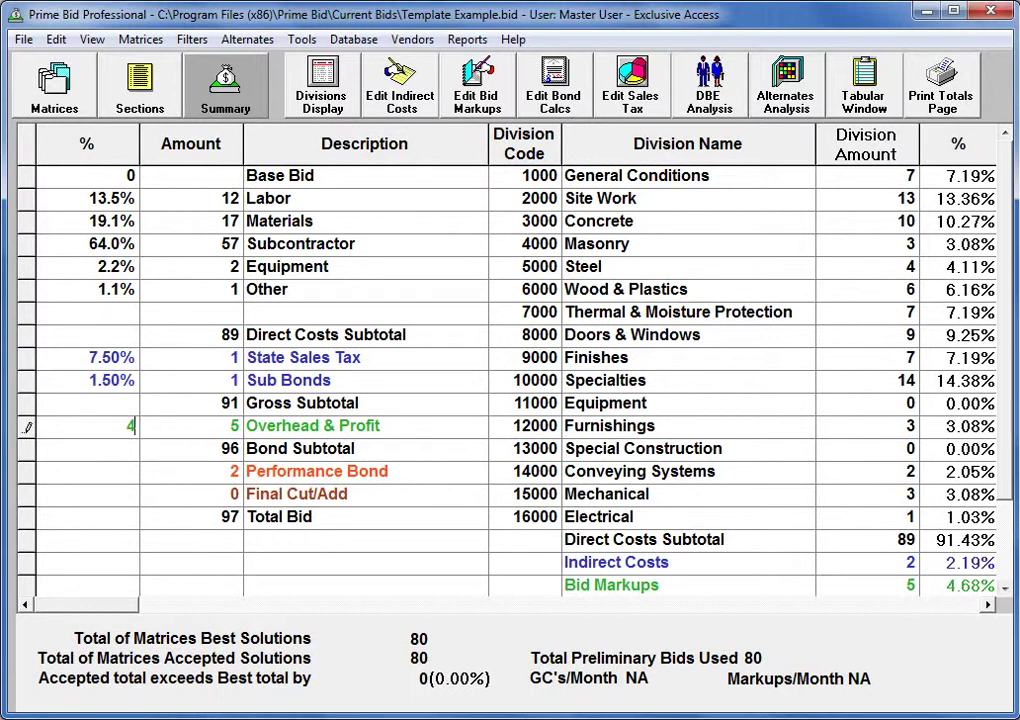
pyautogui.press('Tab')
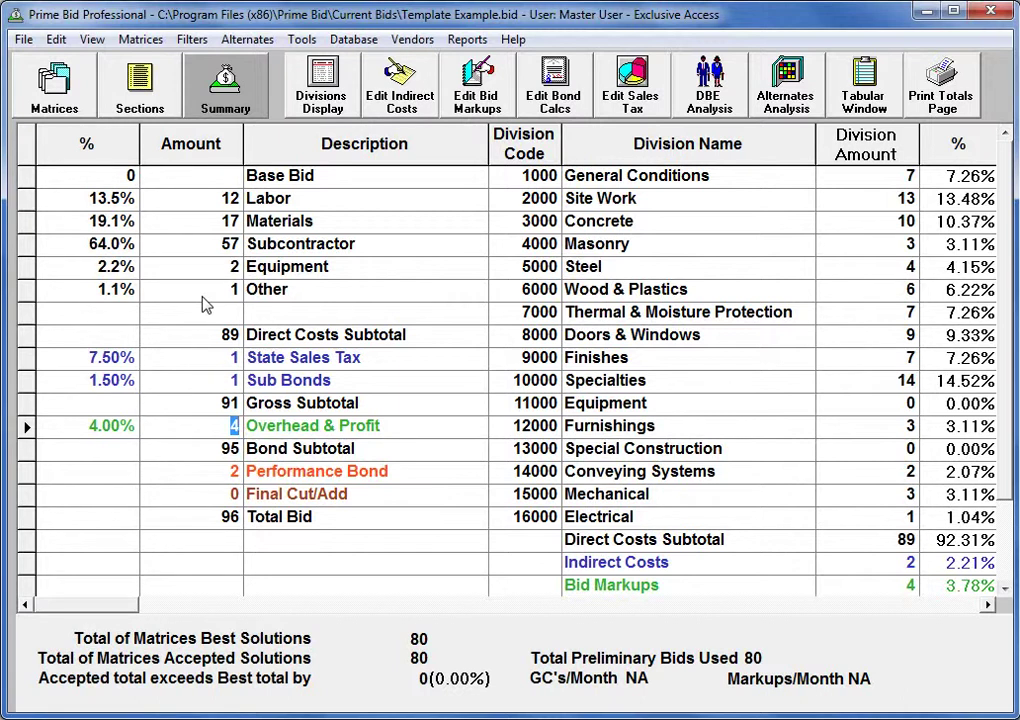
# In the sections' division details, give General Conditions (1000.0) a labor total of 120000, material total of 24000 and subcontractor total of 5000
pyautogui.click(140, 100)
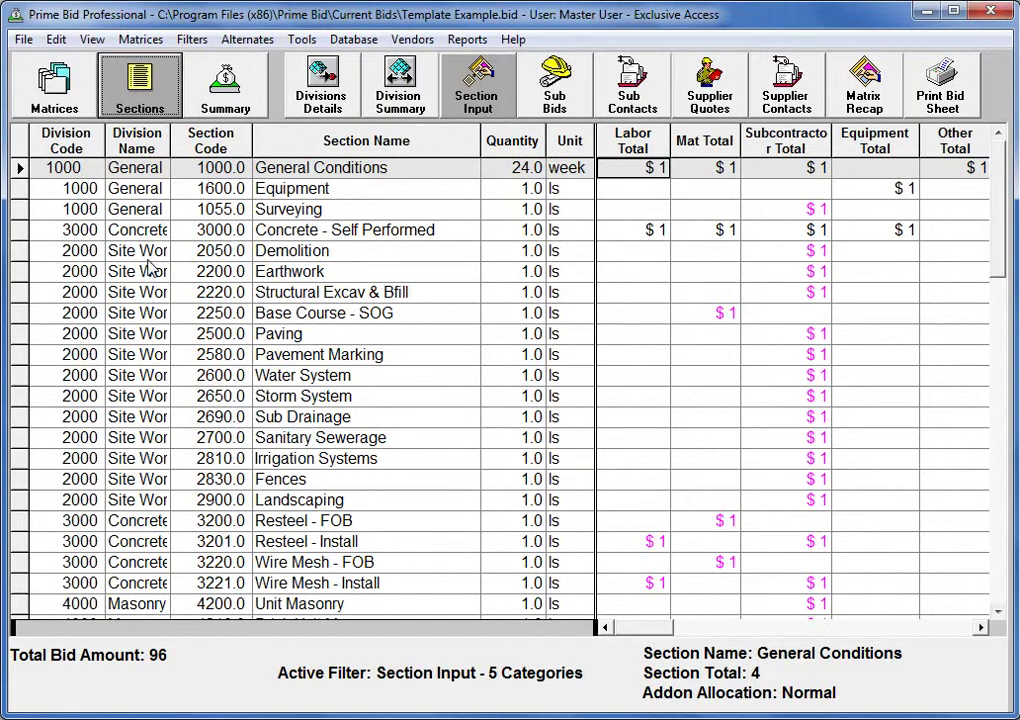
pyautogui.click(312, 88)
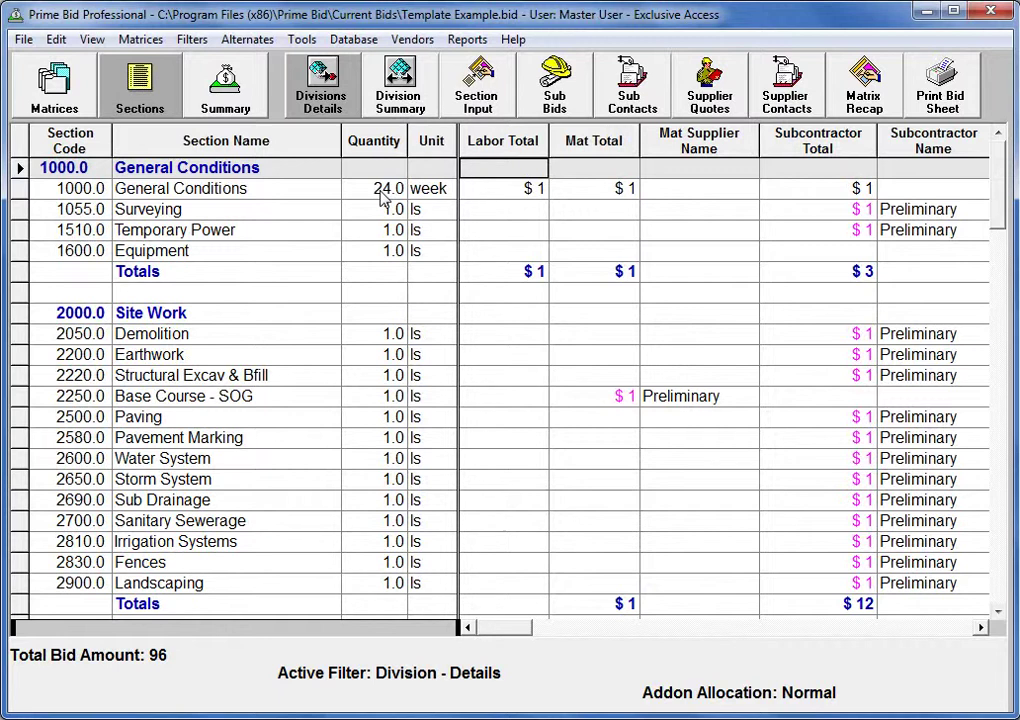
pyautogui.click(506, 188)
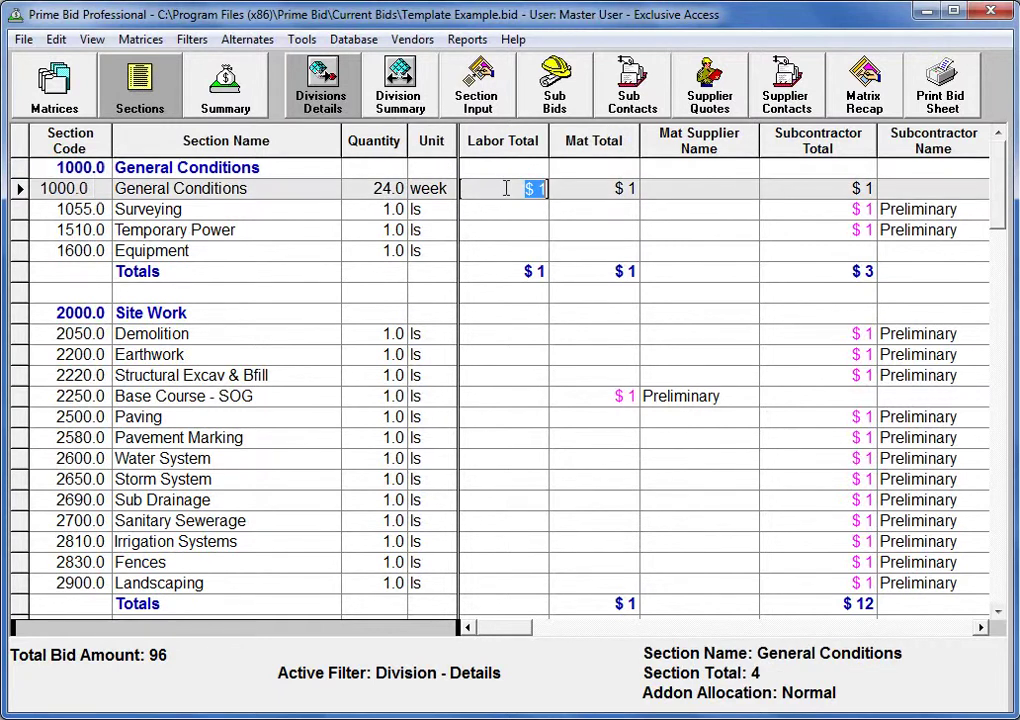
pyautogui.write('120000')
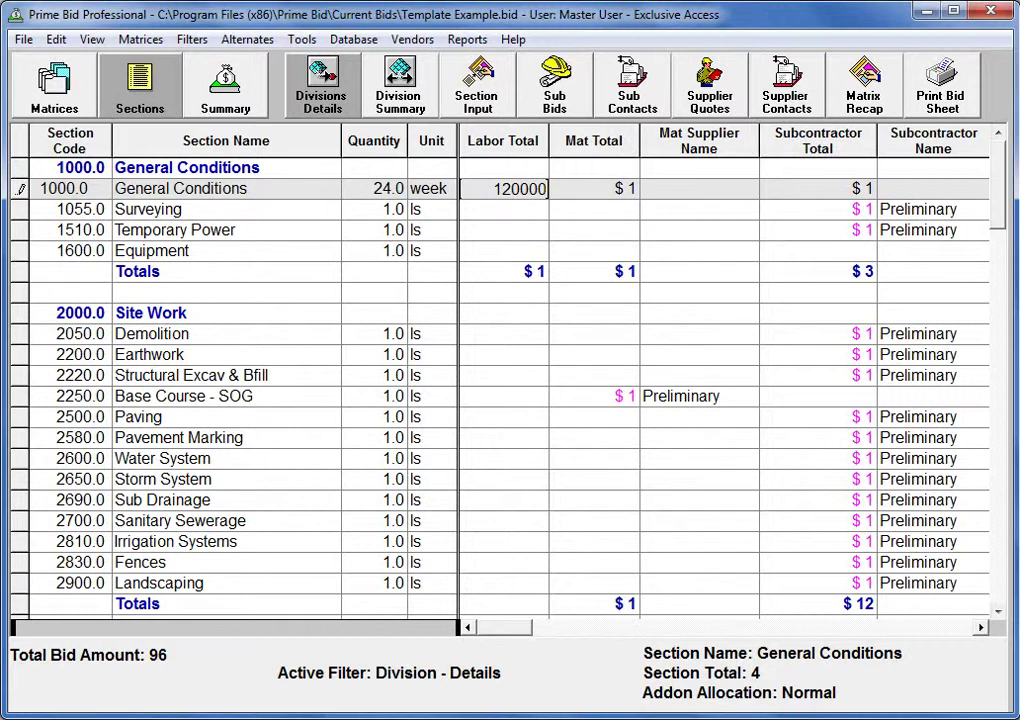
pyautogui.press('Tab')
pyautogui.write('24000')
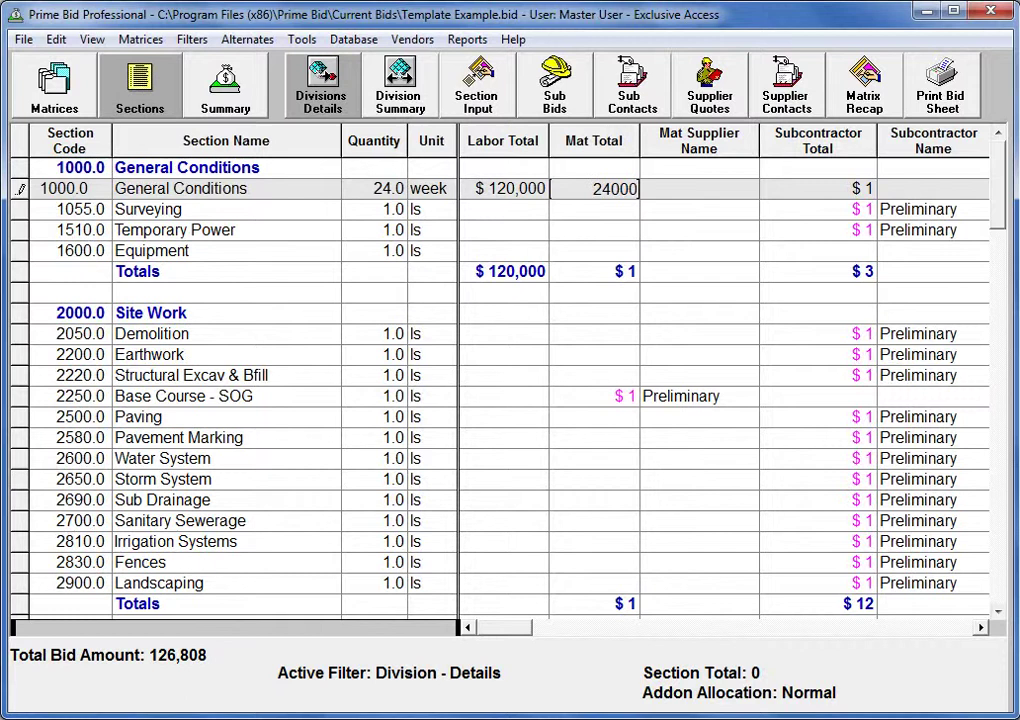
pyautogui.press('Tab')
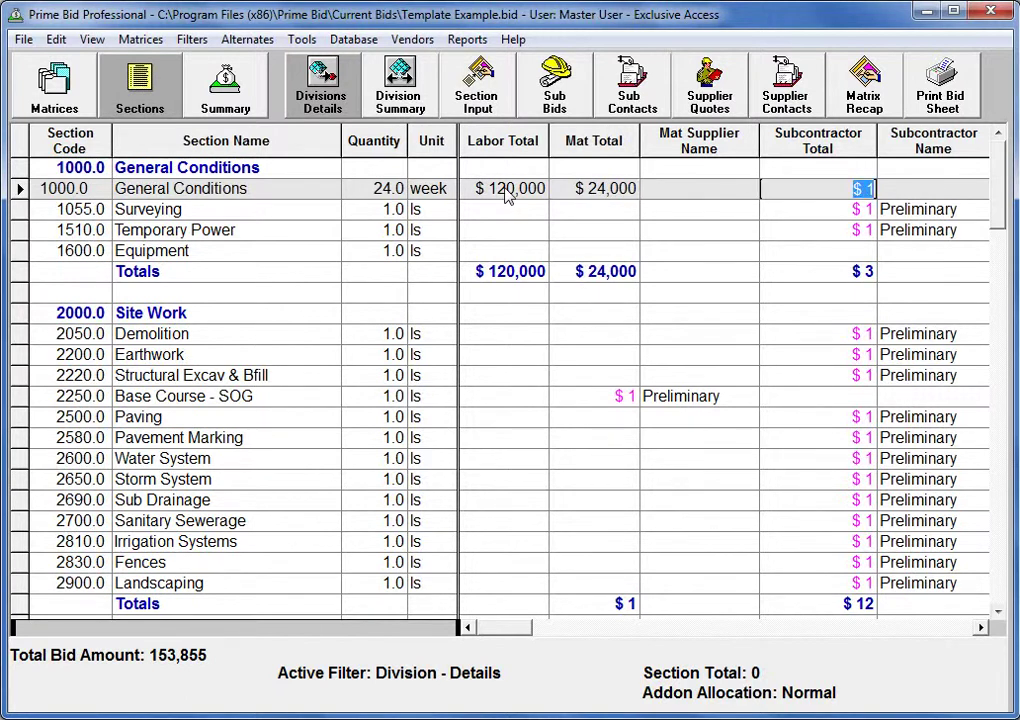
pyautogui.write('5000')
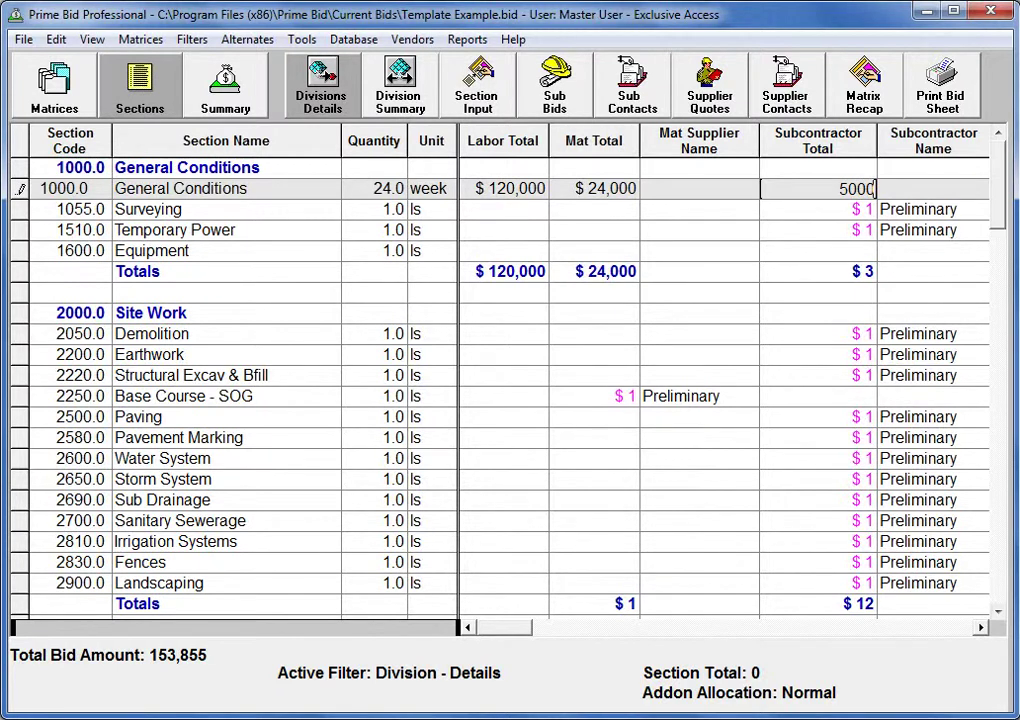
pyautogui.press('Return')
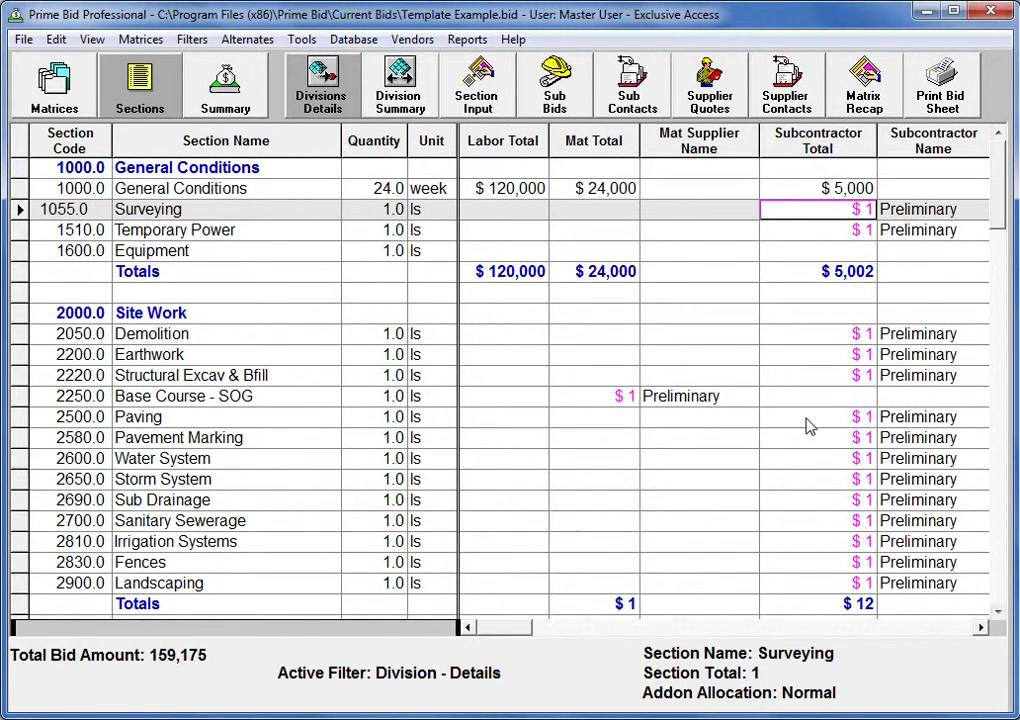
# Give the Concrete - Self Performed section a labor total of 80000, a material total of 120000 and a subcontractor total of 12000
pyautogui.click(997, 611)
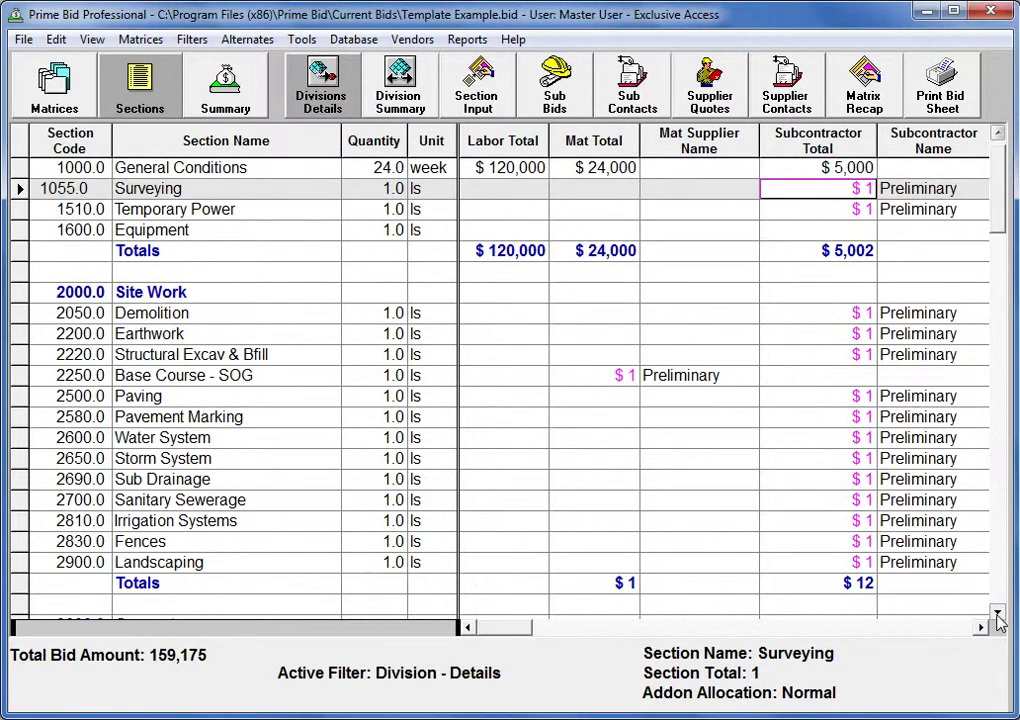
pyautogui.moveTo(997, 614); pyautogui.dragTo(995, 610)
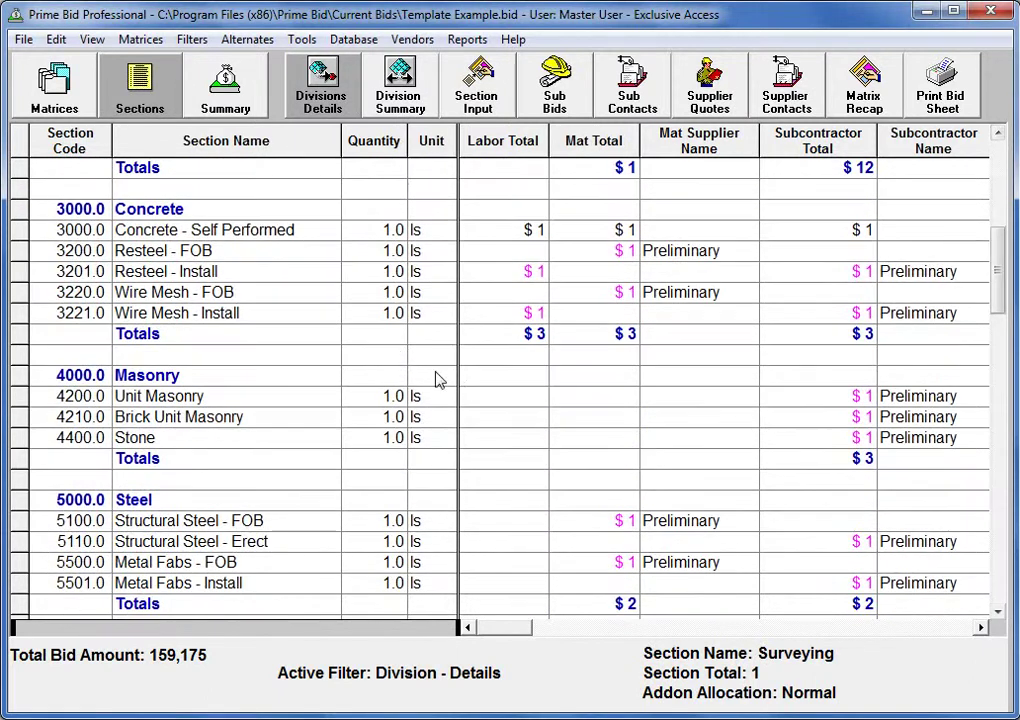
pyautogui.click(497, 229)
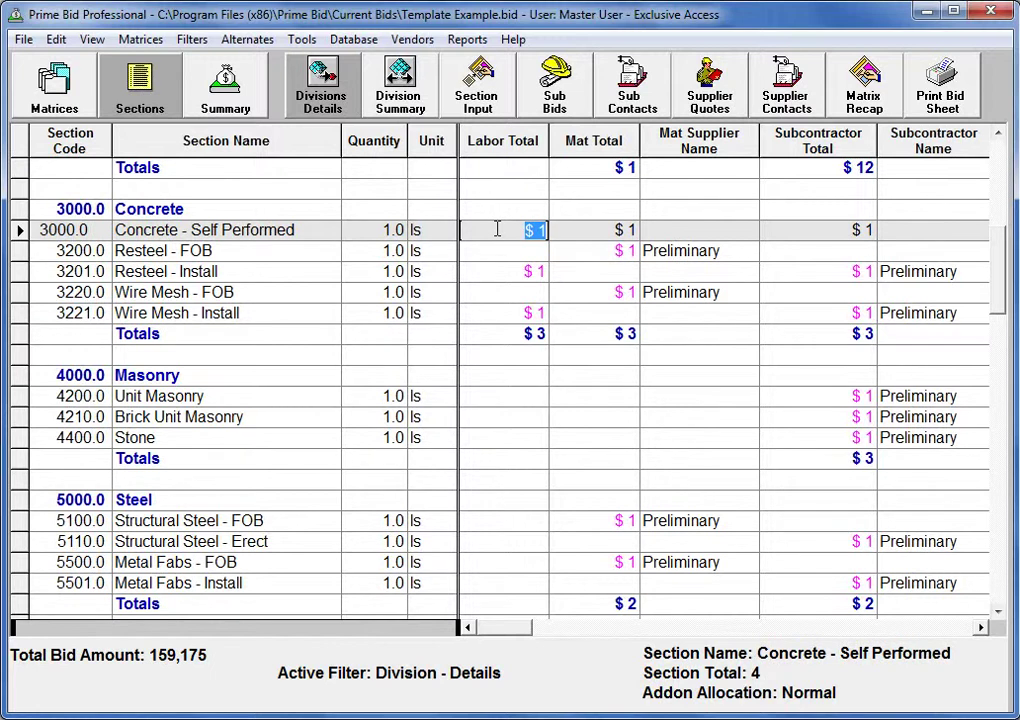
pyautogui.write('80000')
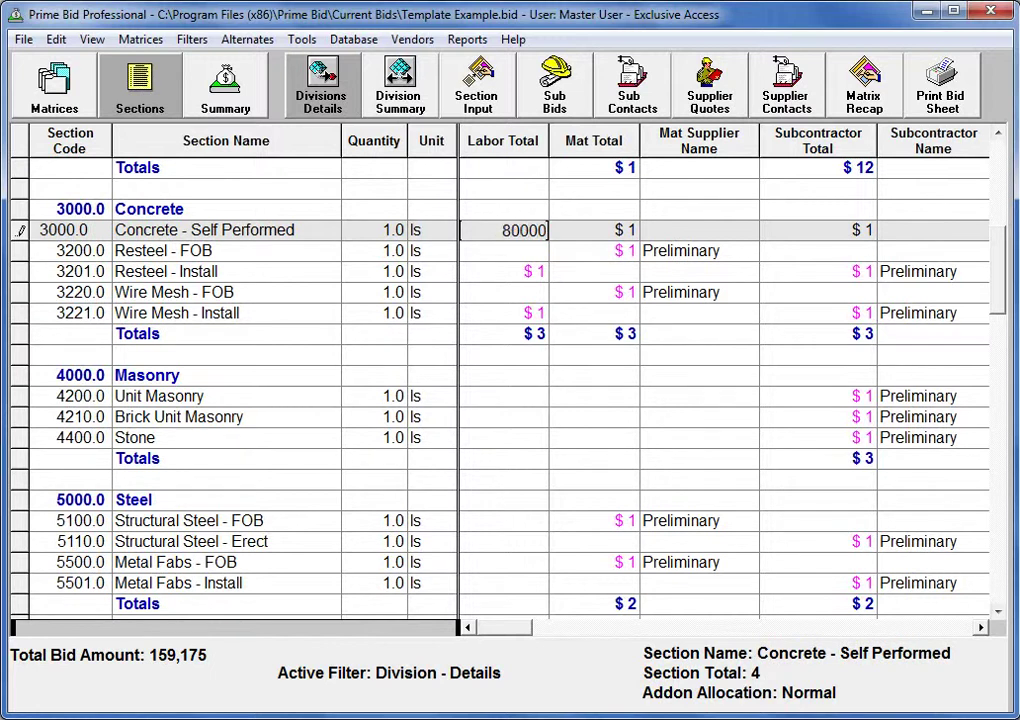
pyautogui.press('Tab')
pyautogui.write('120000')
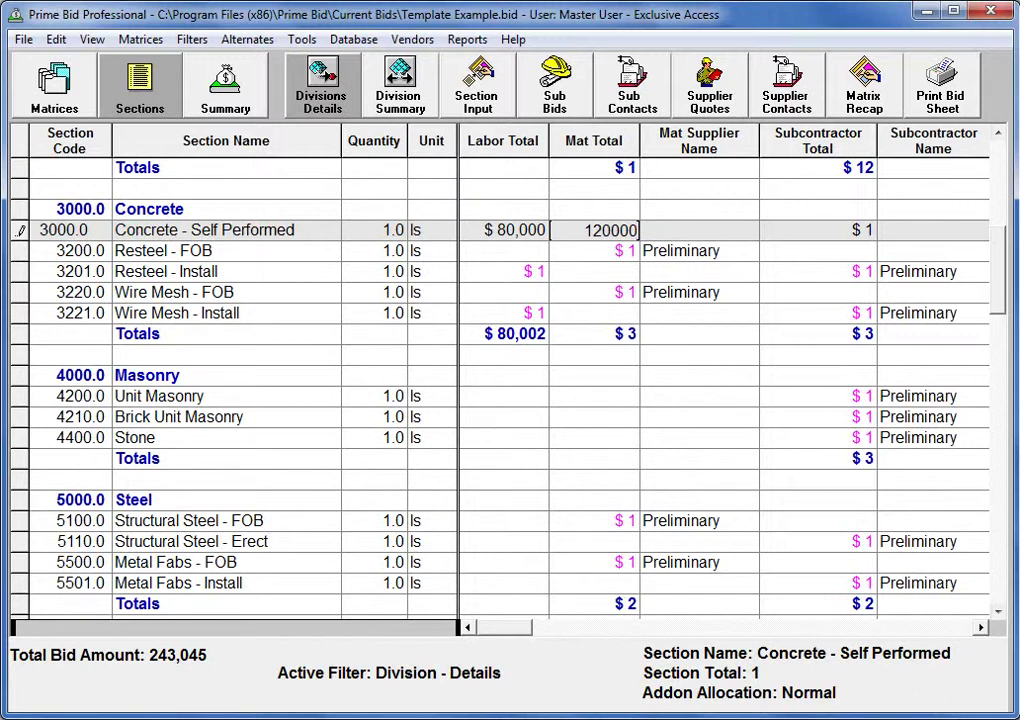
pyautogui.press('Tab')
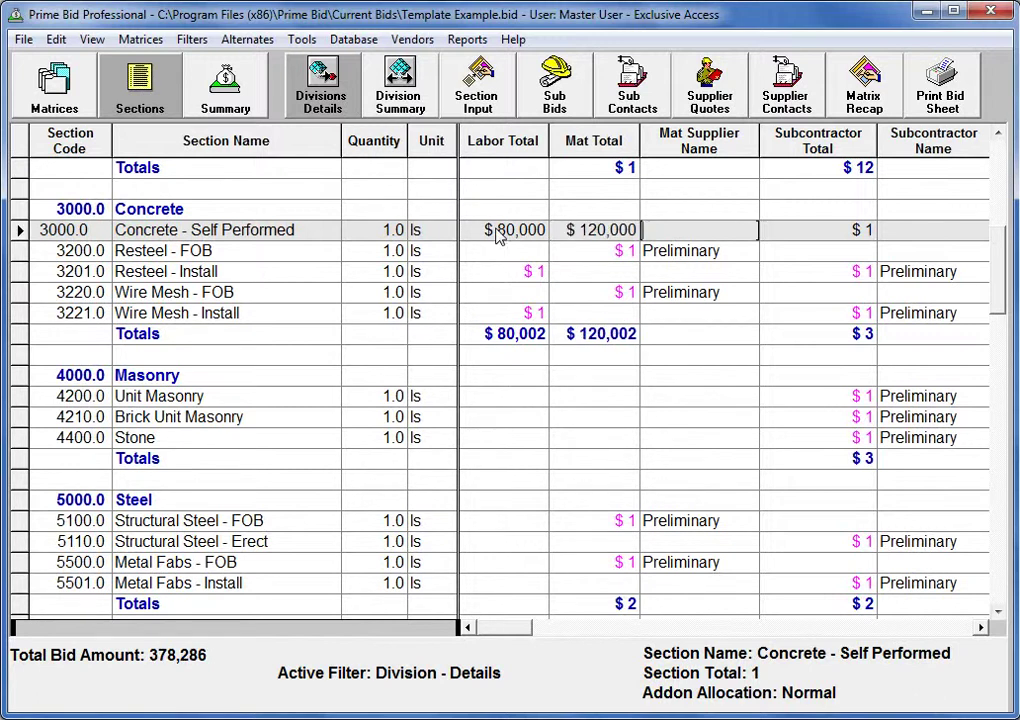
pyautogui.press('Tab')
pyautogui.write('12000')
pyautogui.press('Return')
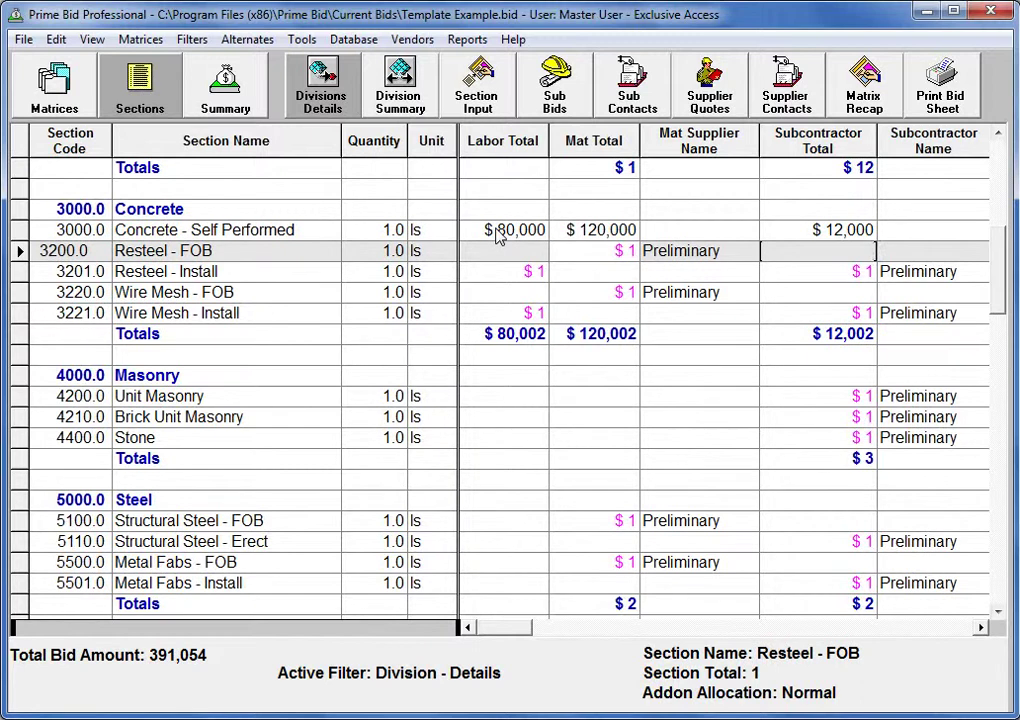
# Enter a labor total of 500 for the Demolition section under Site Work
pyautogui.scroll(1, 498, 234)
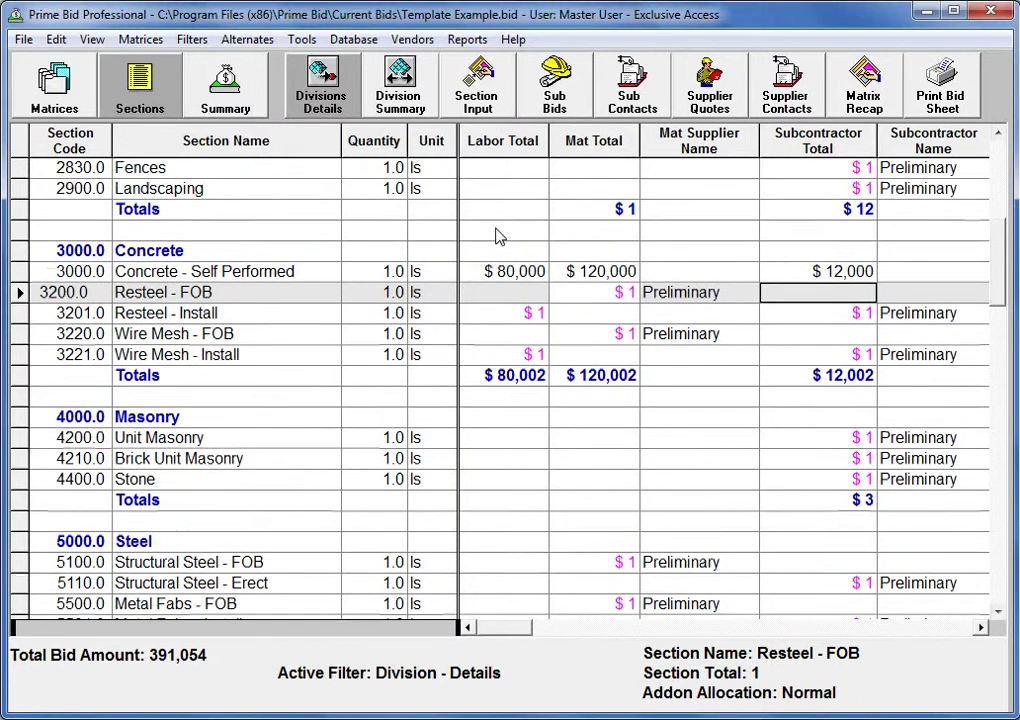
pyautogui.scroll(4, 498, 234)
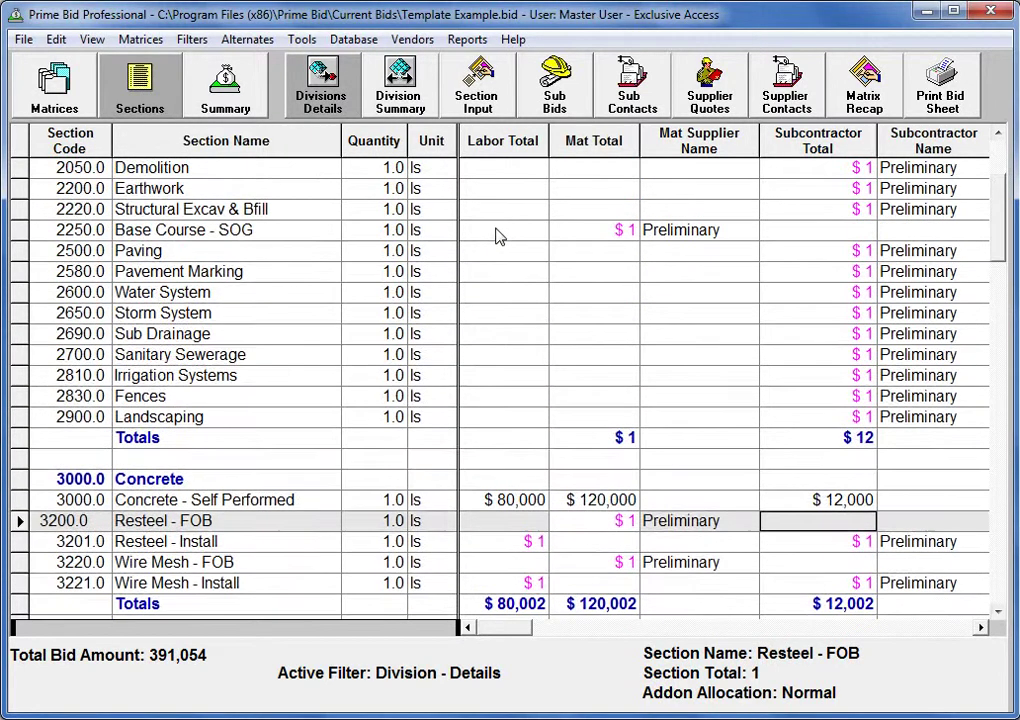
pyautogui.scroll(1, 498, 234)
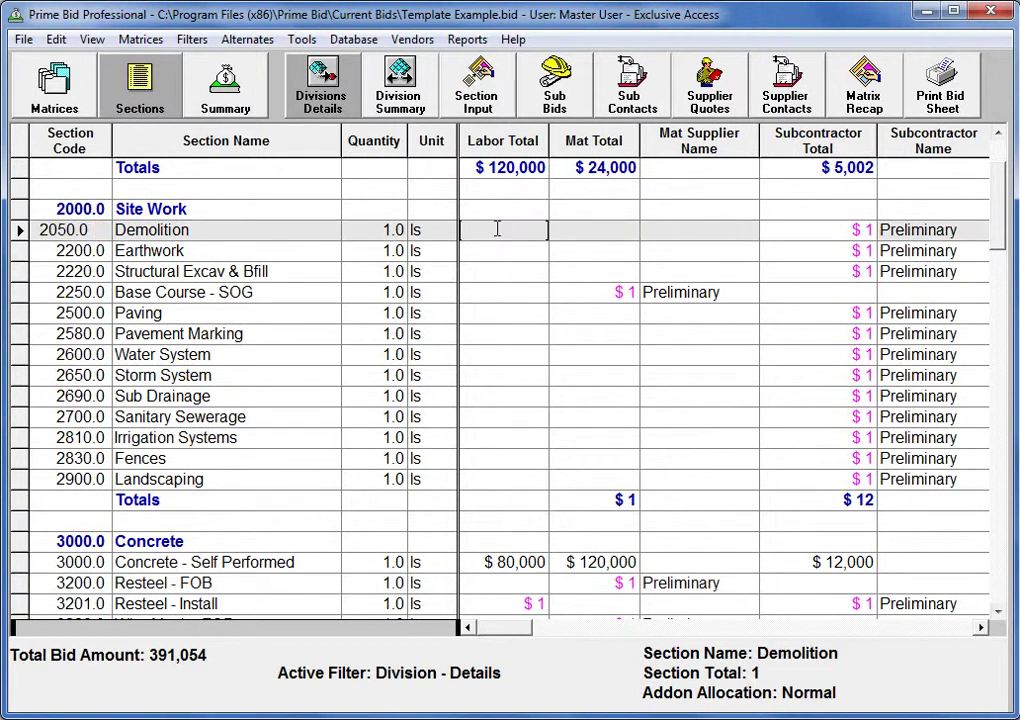
pyautogui.write('500')
pyautogui.press('Return')
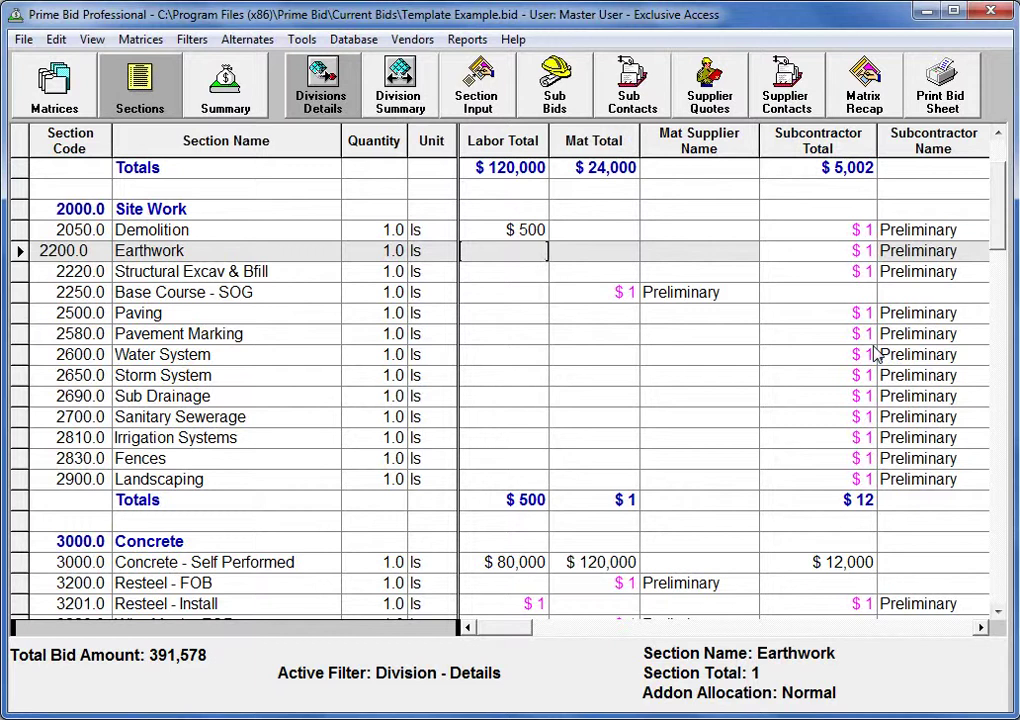
# In the 01.0 Surveying matrix, set the Preliminary bid for Surveying Sub to 25000
pyautogui.click(60, 82)
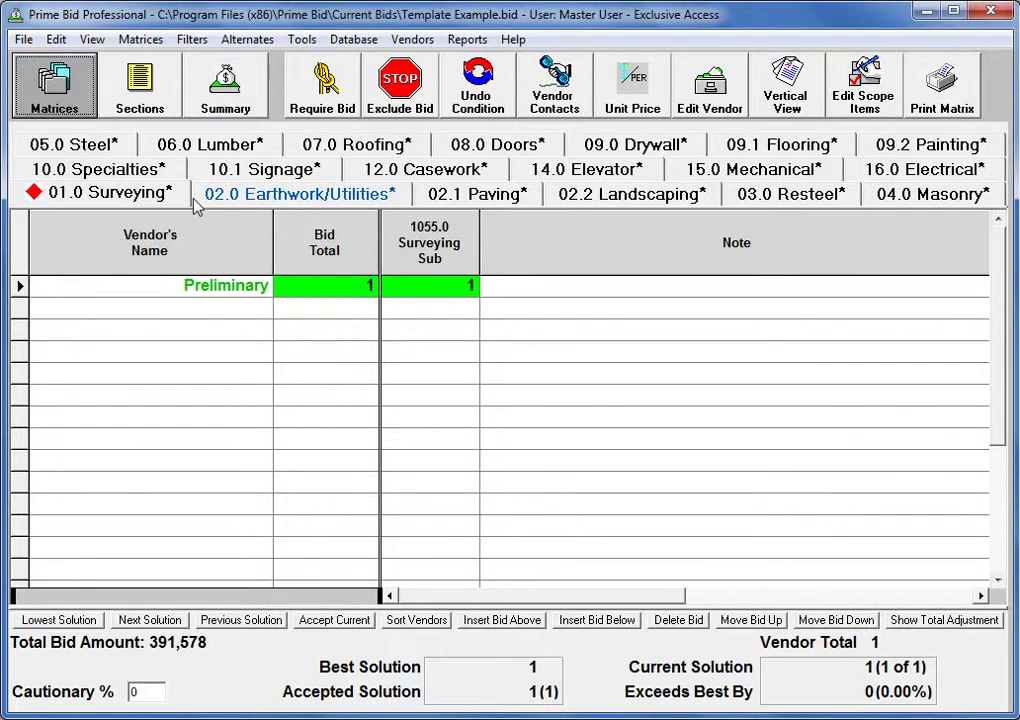
pyautogui.click(463, 289)
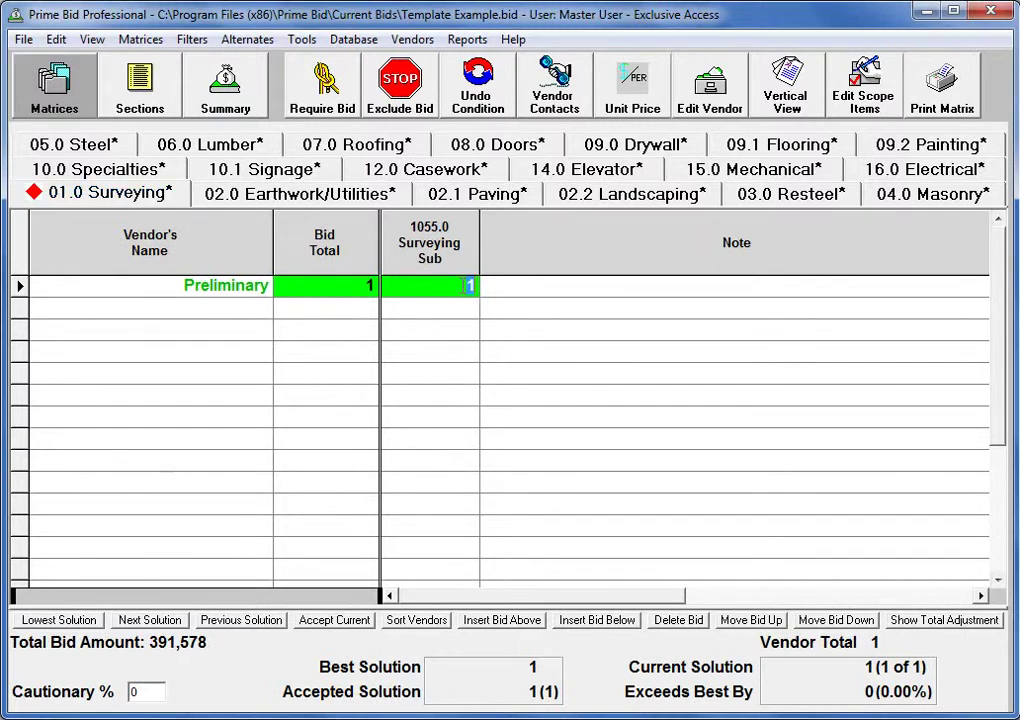
pyautogui.write('25000')
pyautogui.press('Return')
# Add a vendor named My Work below Preliminary in the Surveying matrix, with a Surveying Sub bid of 22000
pyautogui.click(268, 310)
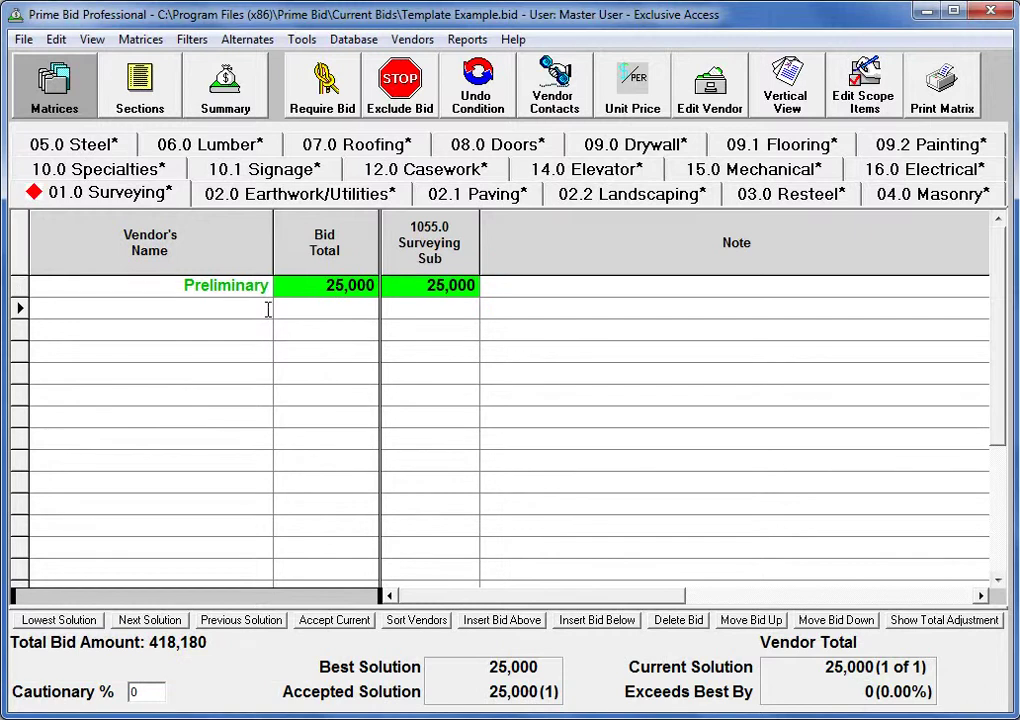
pyautogui.write('My Work')
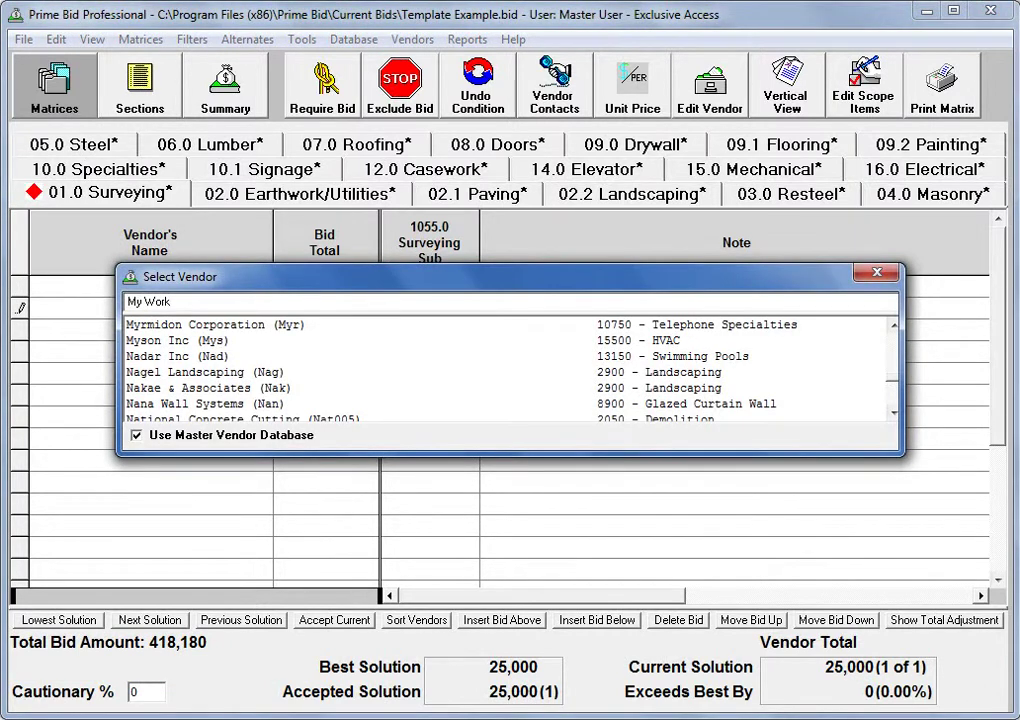
pyautogui.press('Return')
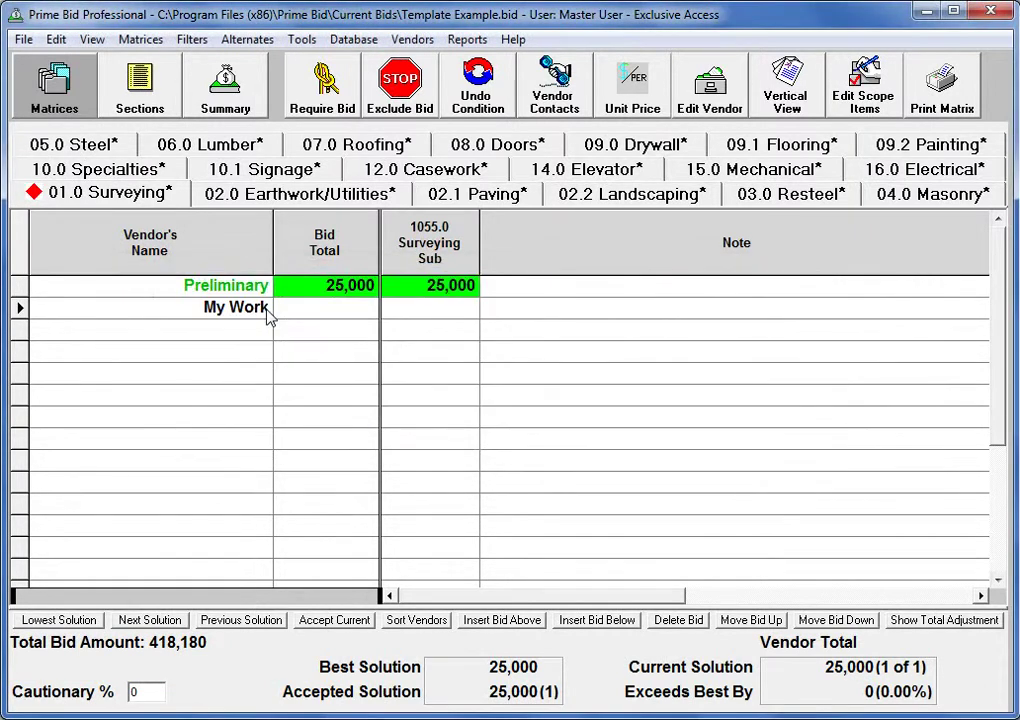
pyautogui.write('22,000')
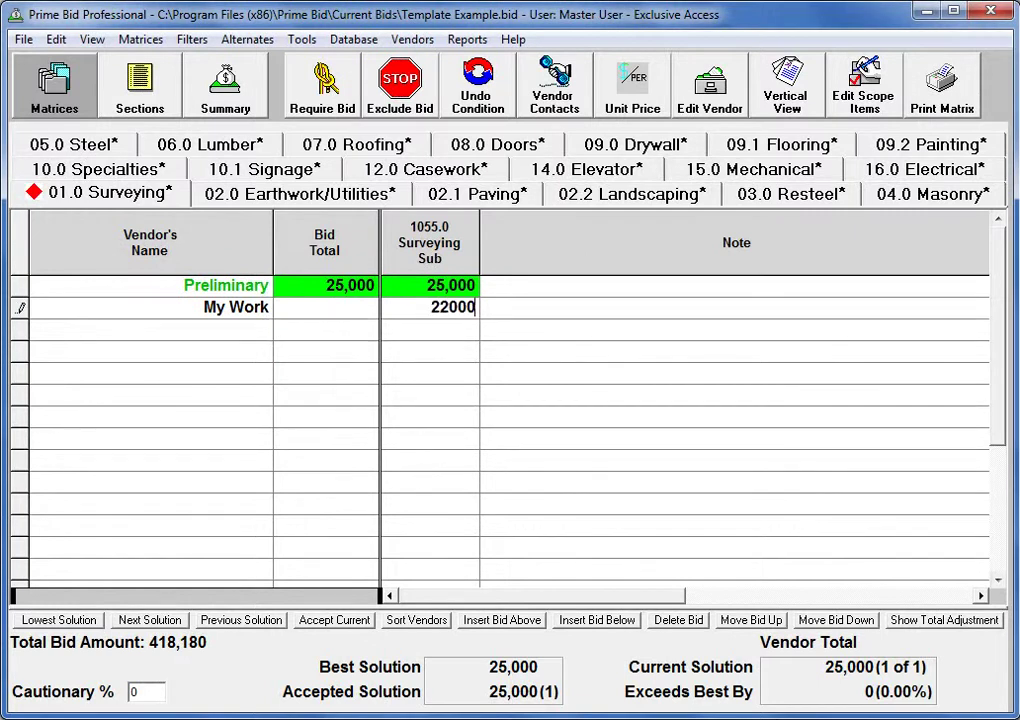
pyautogui.press('Return')
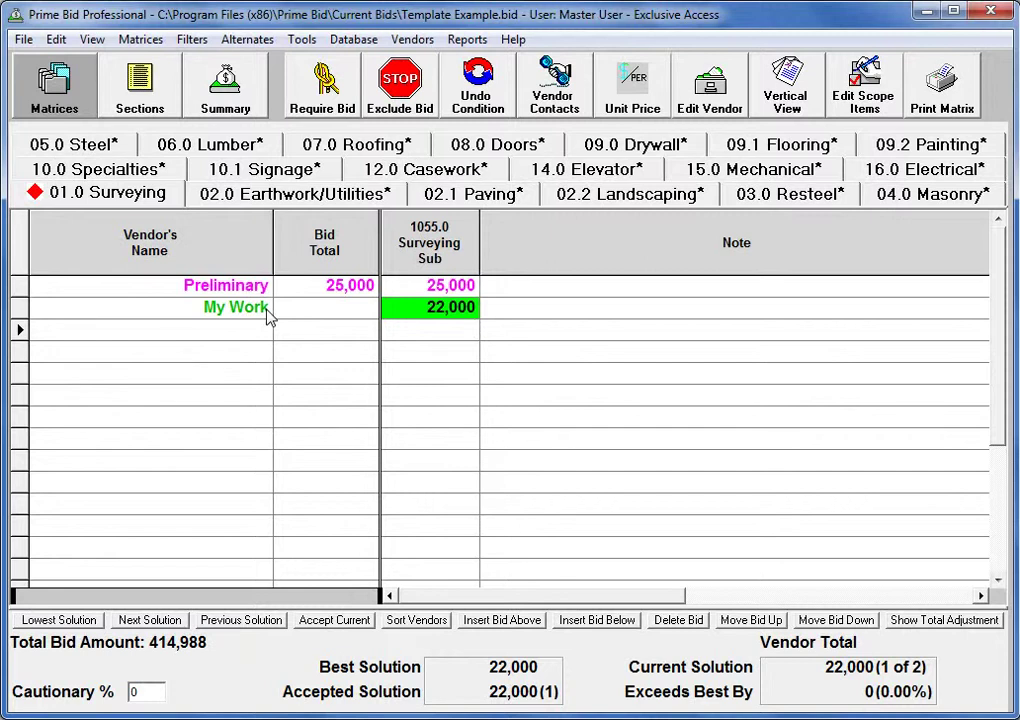
# In the 02.0 Earthwork/Utilities matrix, clear My Work's Demolition amount, and remove the Demolition section from the matrix and the bid
pyautogui.click(288, 196)
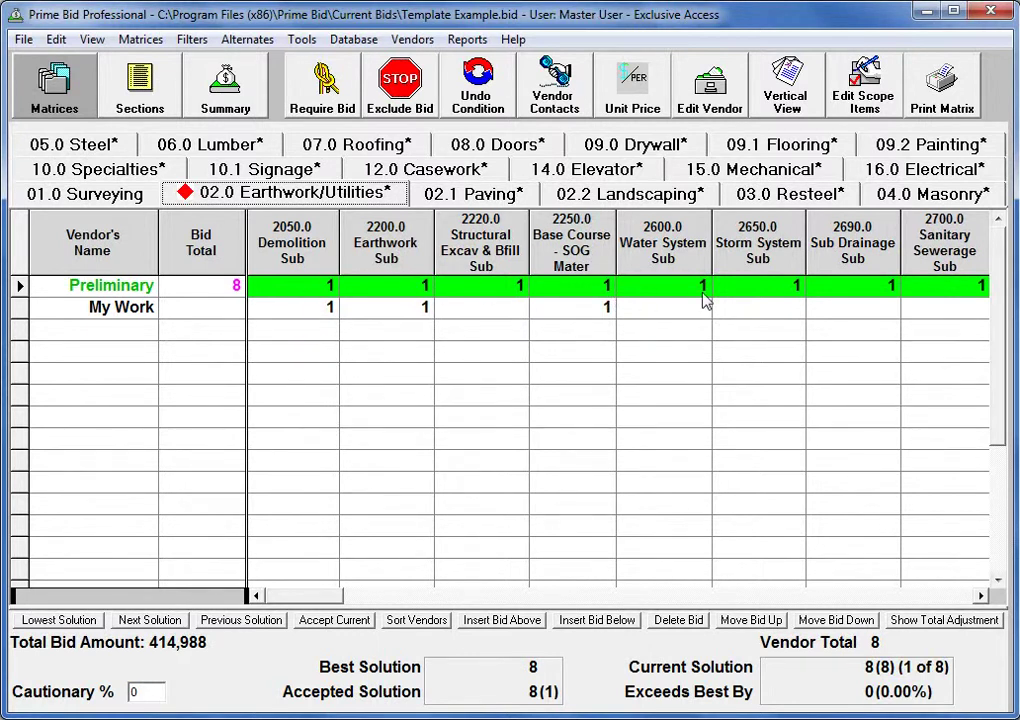
pyautogui.click(322, 314)
pyautogui.press('BackSpace')
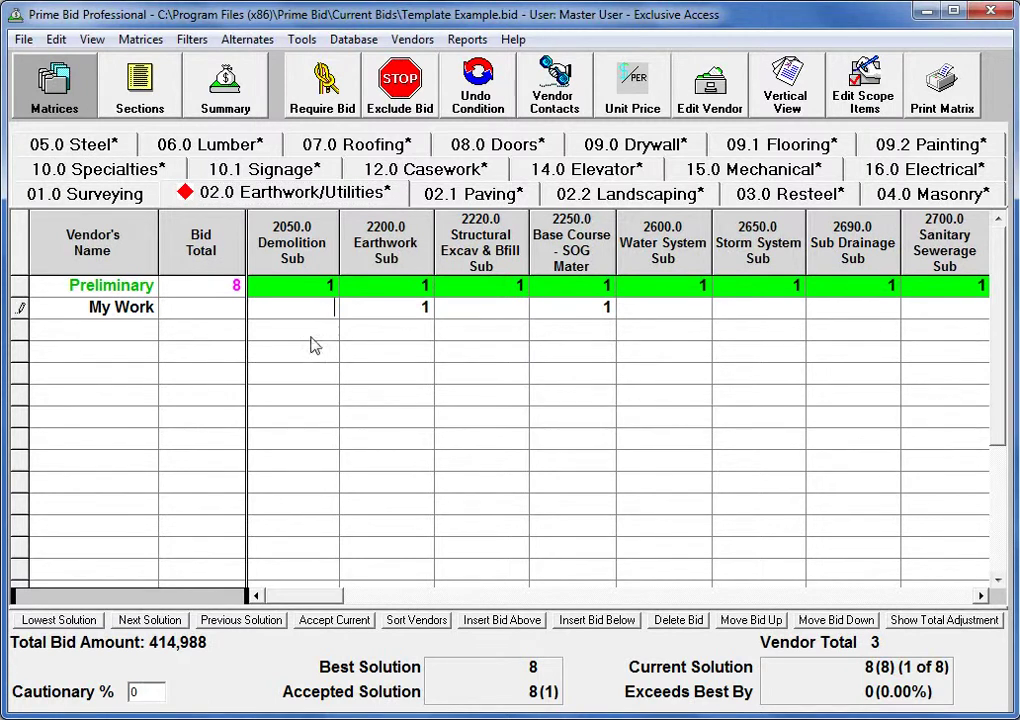
pyautogui.click(309, 336)
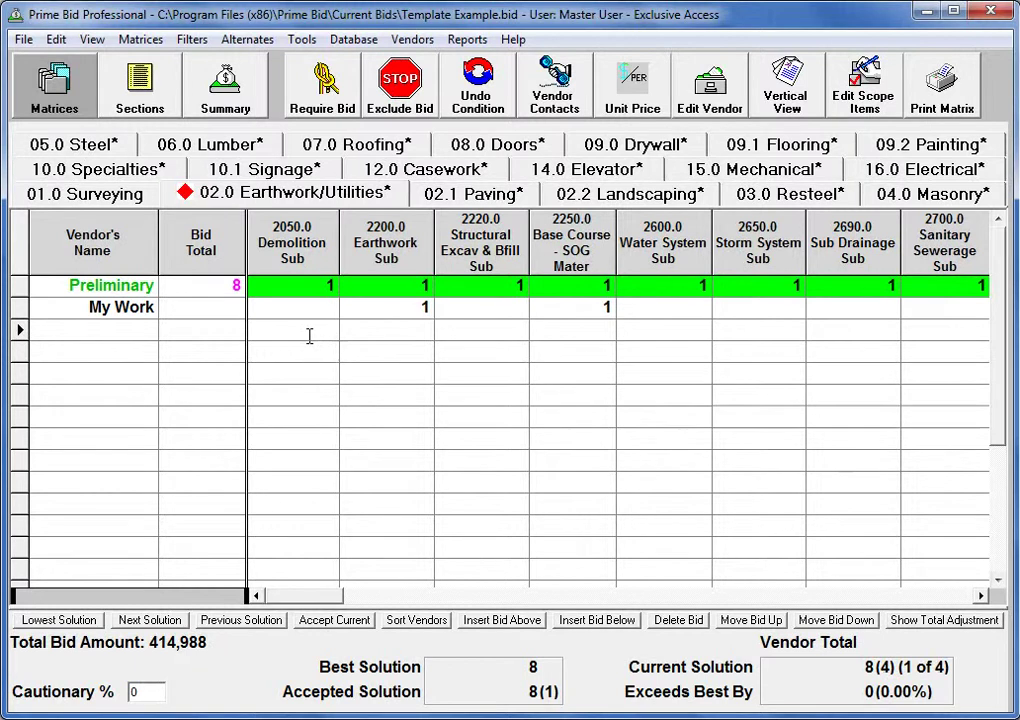
pyautogui.click(296, 253)
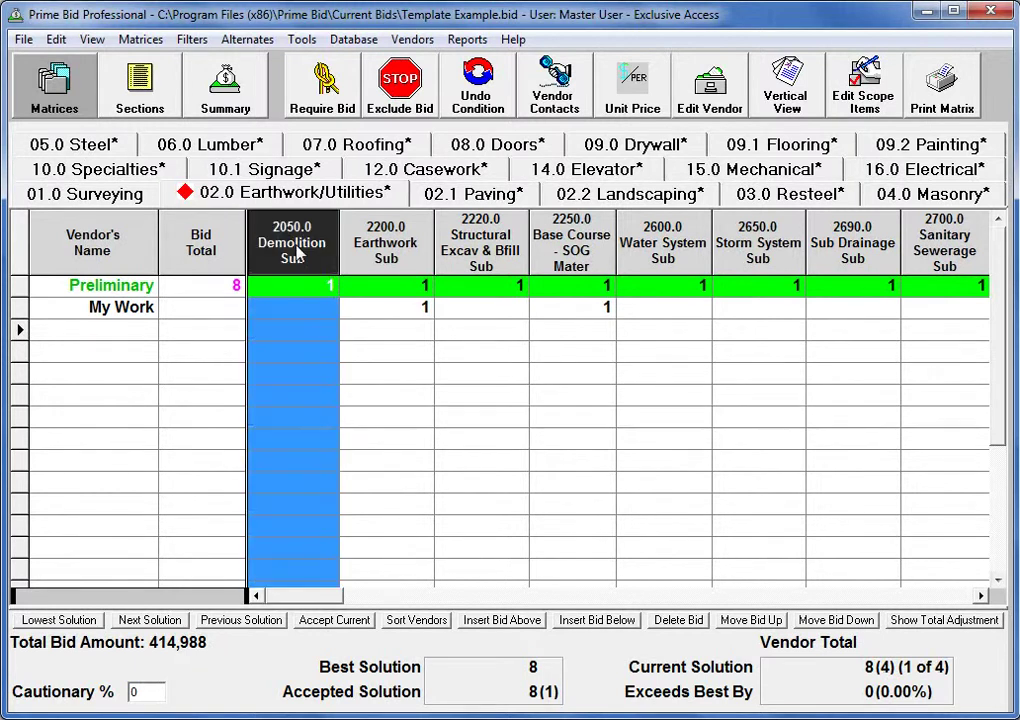
pyautogui.rightClick(297, 253)
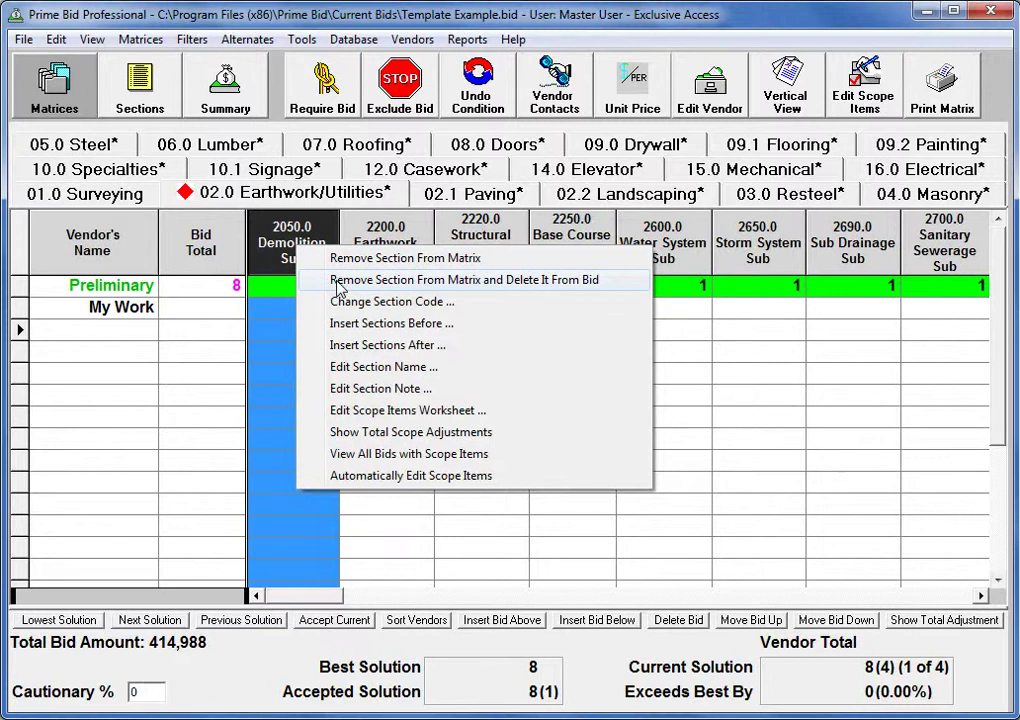
pyautogui.click(338, 280)
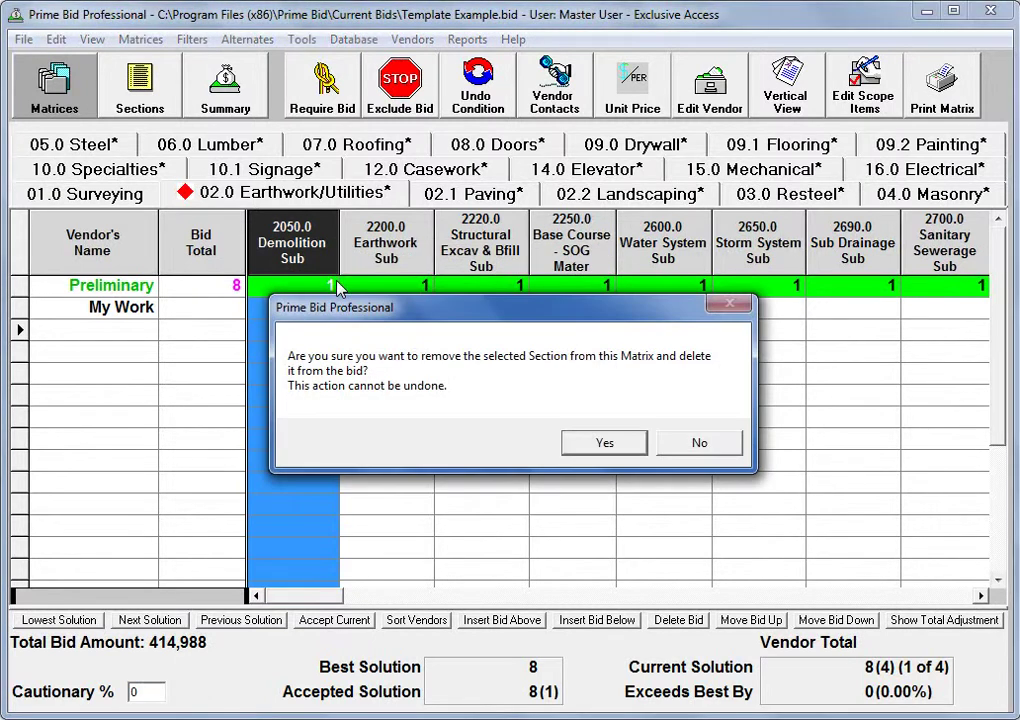
pyautogui.click(597, 455)
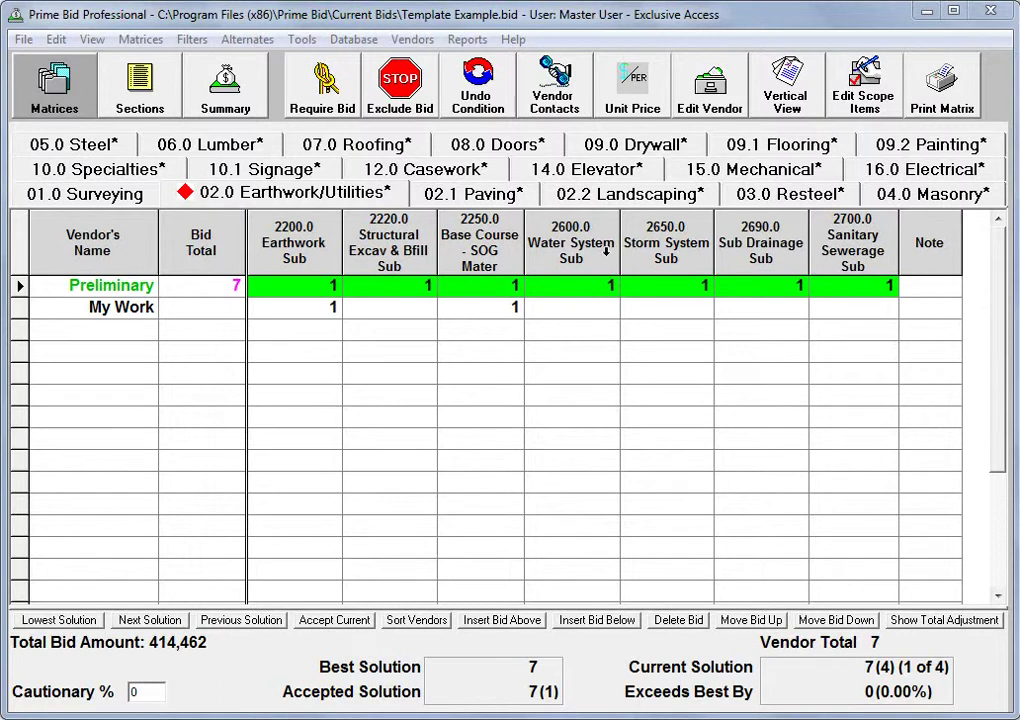
# Change the section code of the Water System column in the Earthwork/Utilities matrix to 2610
pyautogui.click(570, 234)
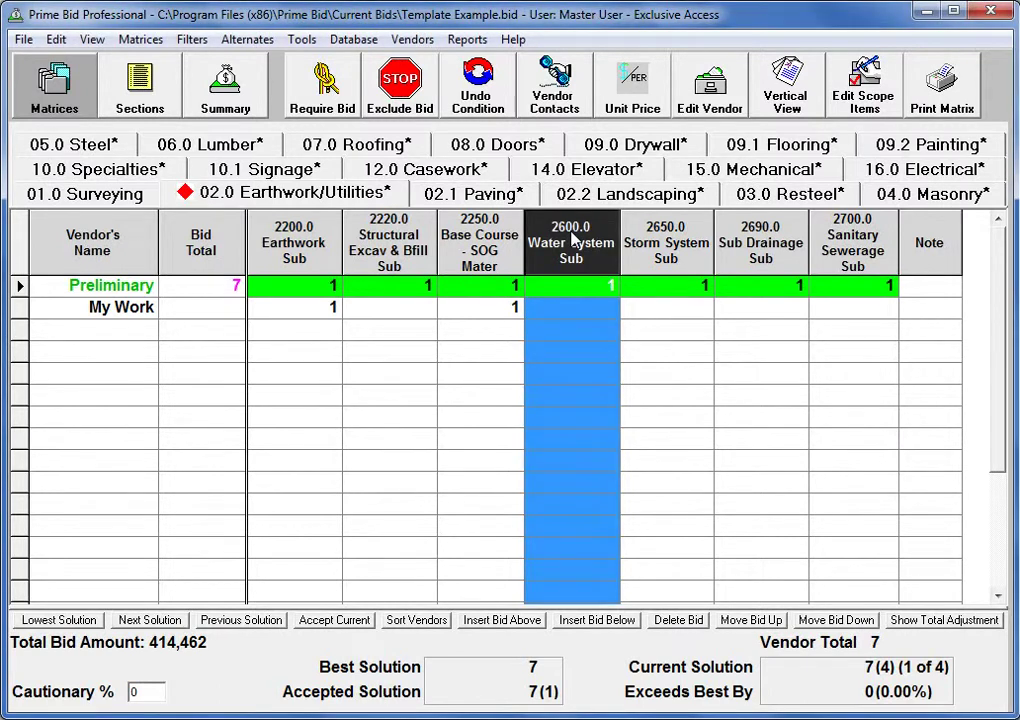
pyautogui.rightClick(606, 226)
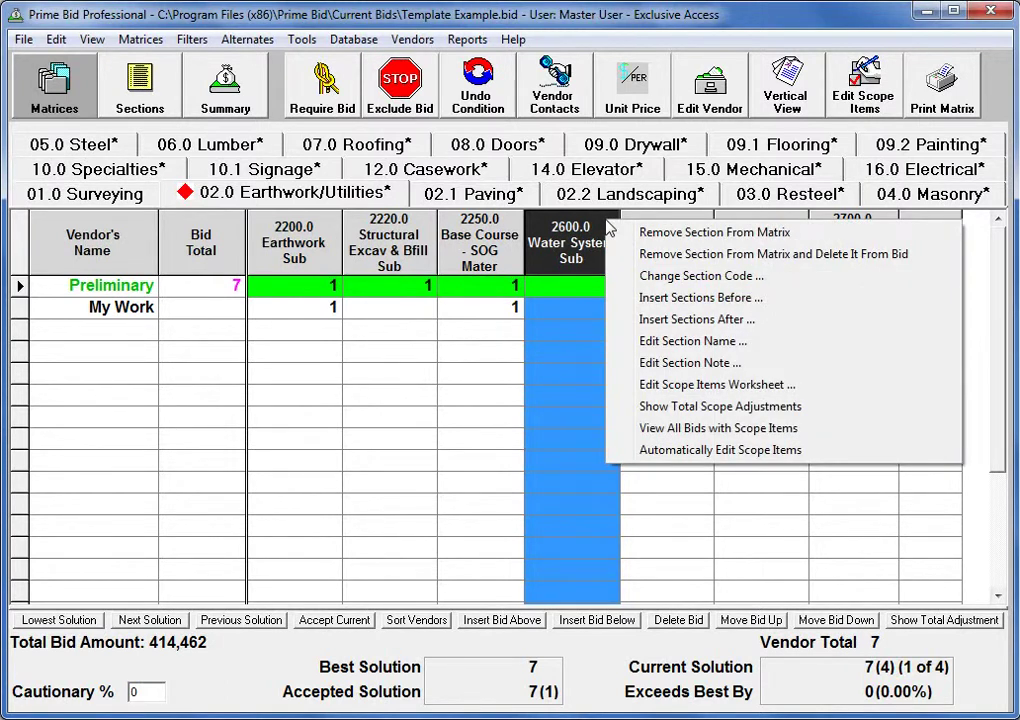
pyautogui.click(645, 285)
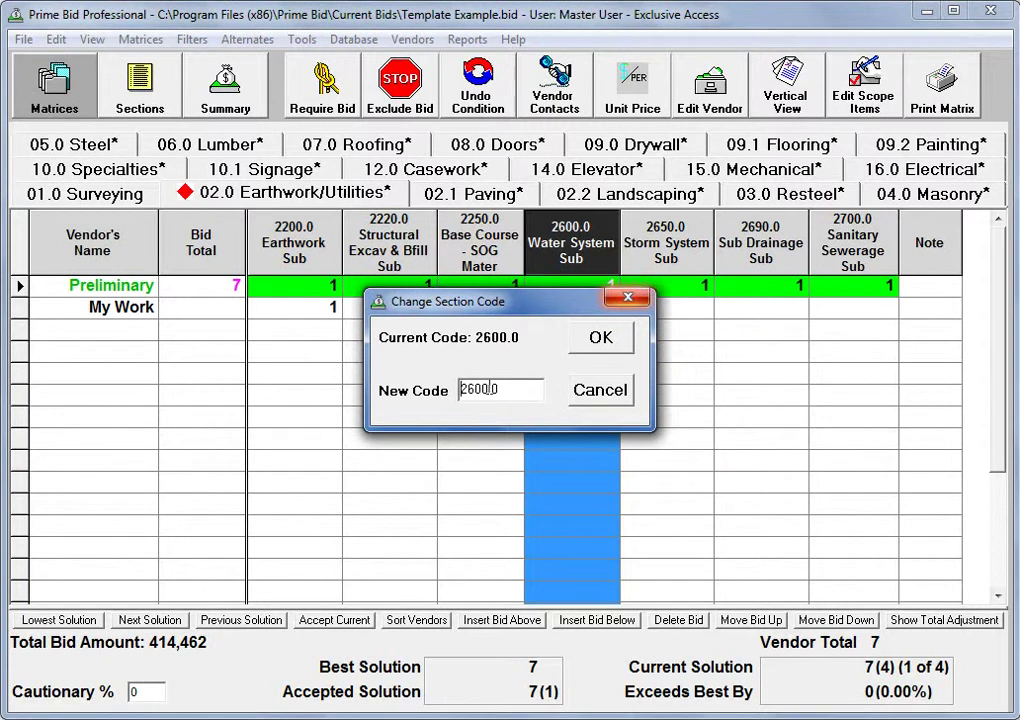
pyautogui.moveTo(499, 389); pyautogui.dragTo(462, 391)
pyautogui.write('2610')
pyautogui.click(597, 339)
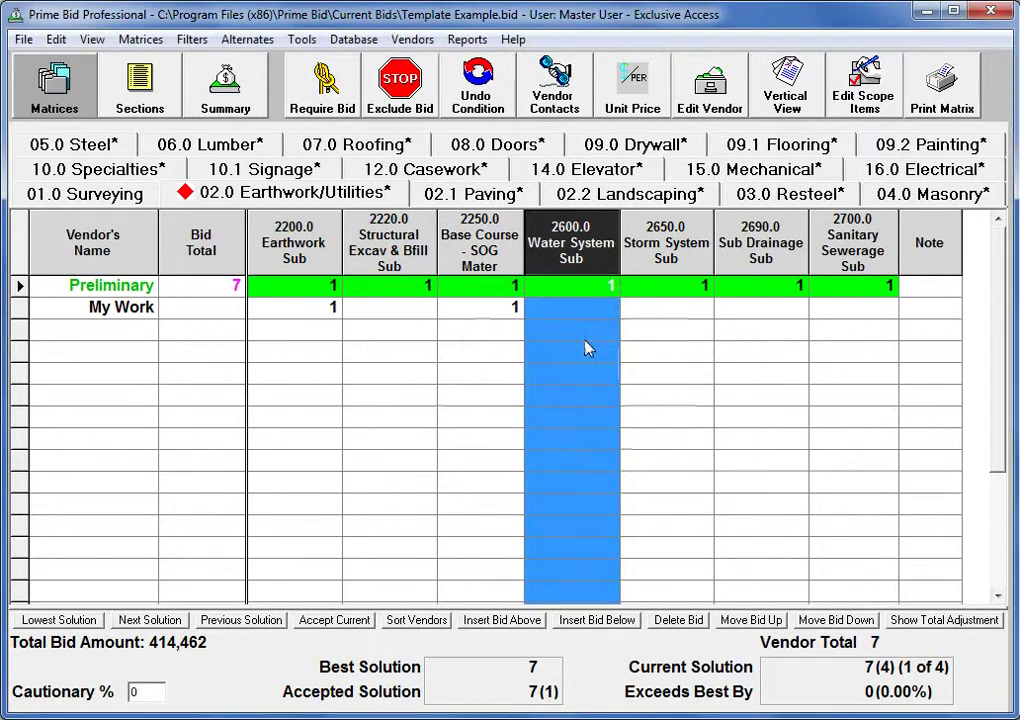
# Rename the Water System section 2610.0 as "Utilties"
pyautogui.click(560, 260)
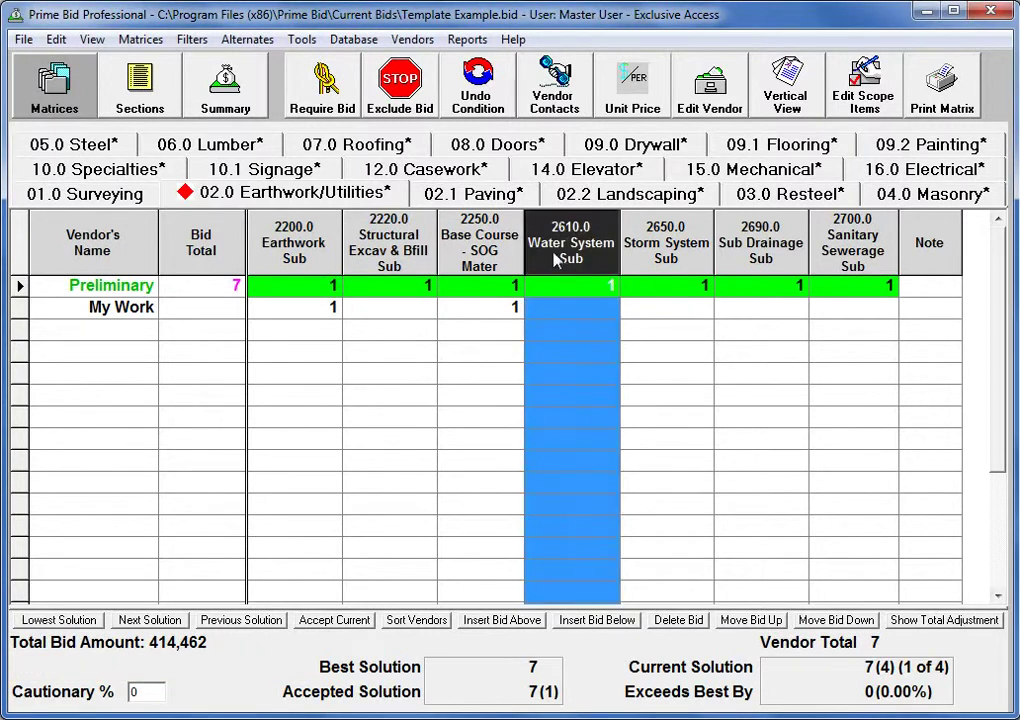
pyautogui.rightClick(606, 236)
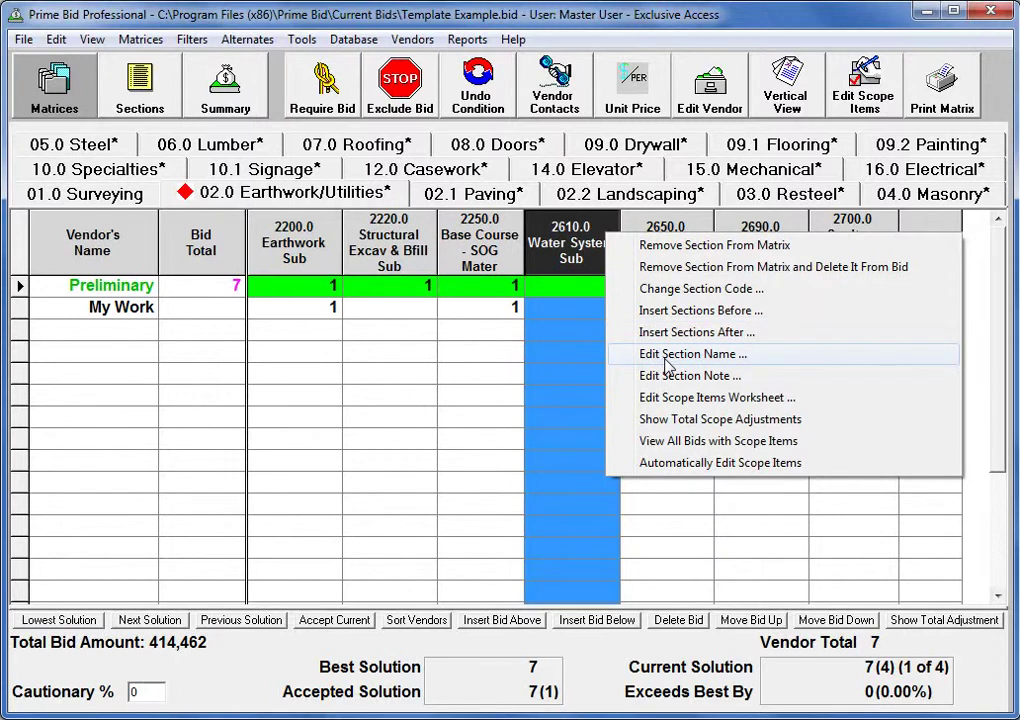
pyautogui.click(666, 358)
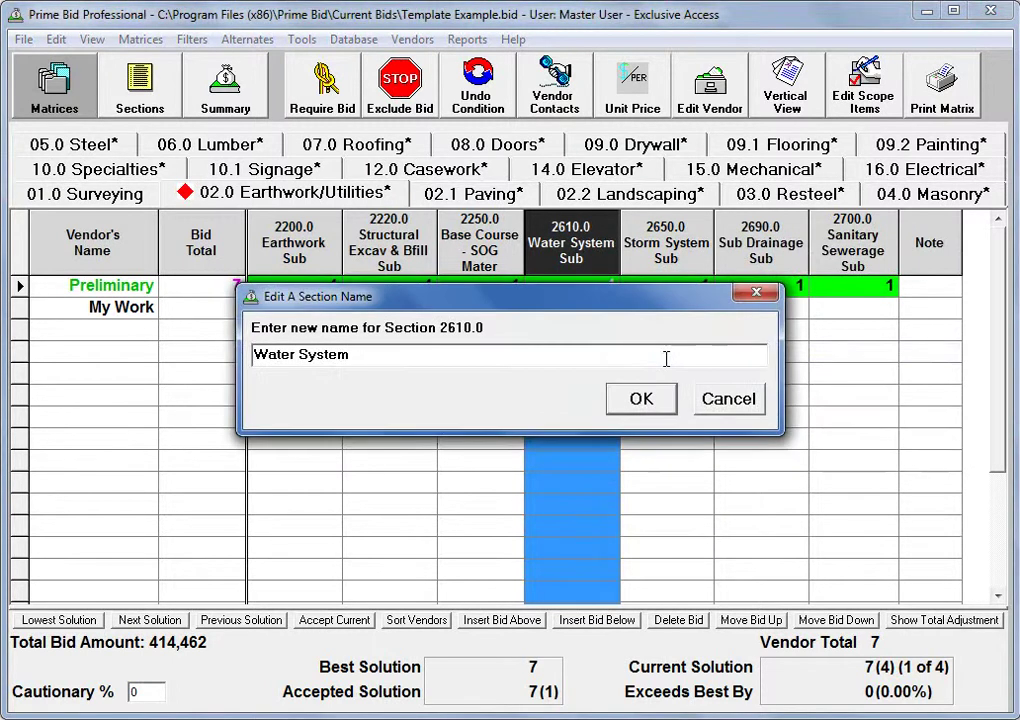
pyautogui.moveTo(364, 352); pyautogui.dragTo(200, 376)
pyautogui.write('Uti')
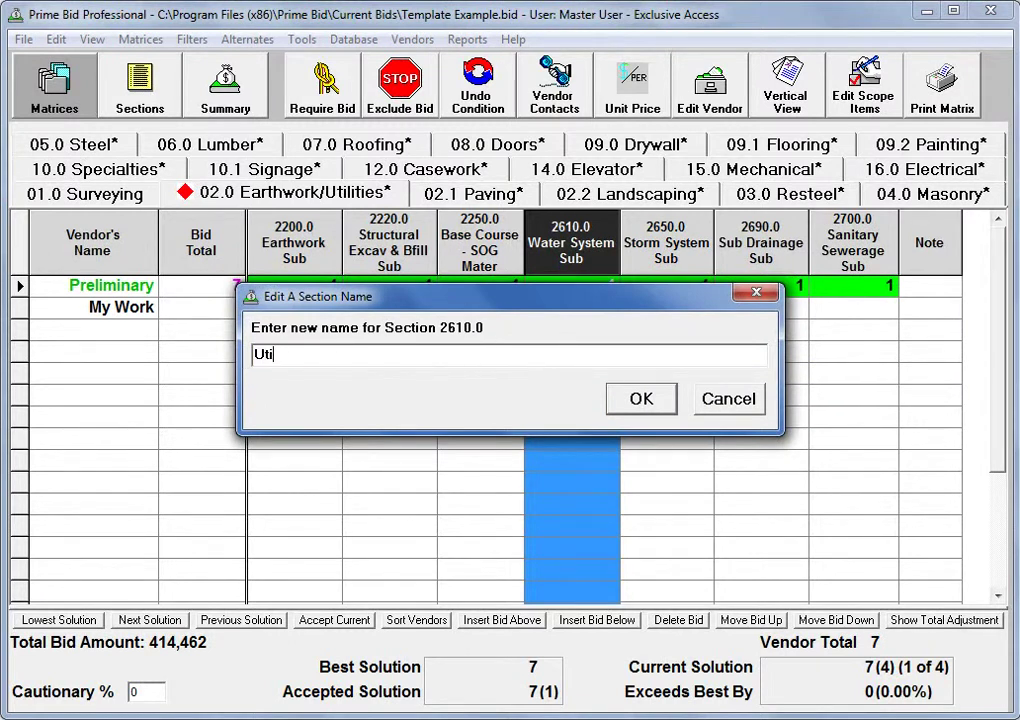
pyautogui.write('lties')
pyautogui.click(620, 395)
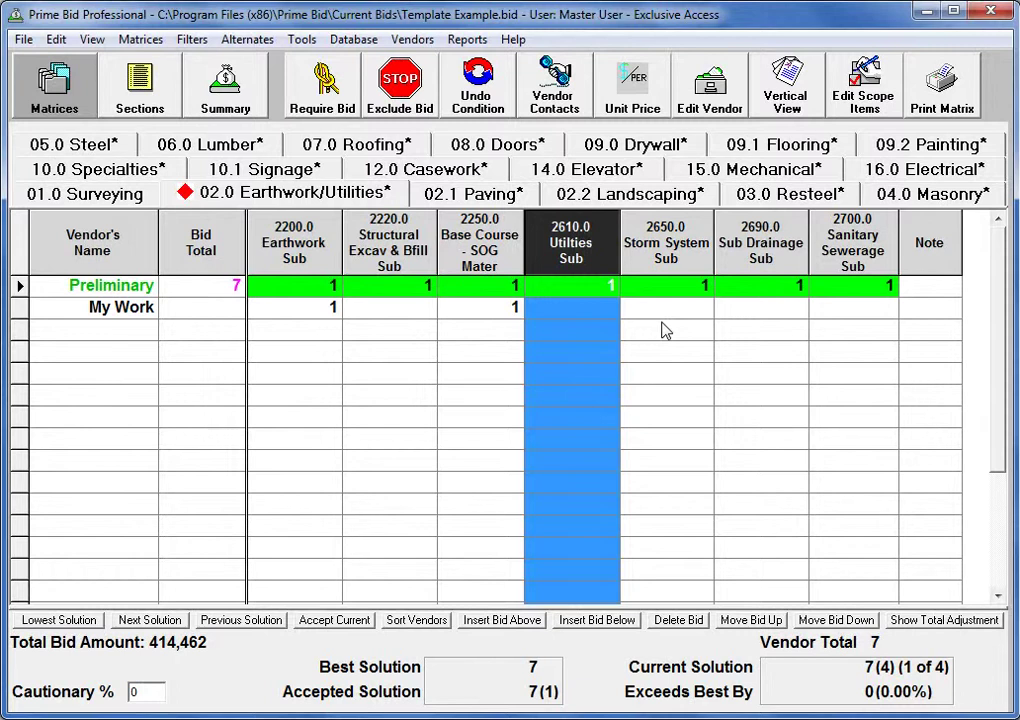
# In the 04.0 Masonry matrix, remove the Brick Unit Masonry section and delete it from the bid
pyautogui.click(910, 200)
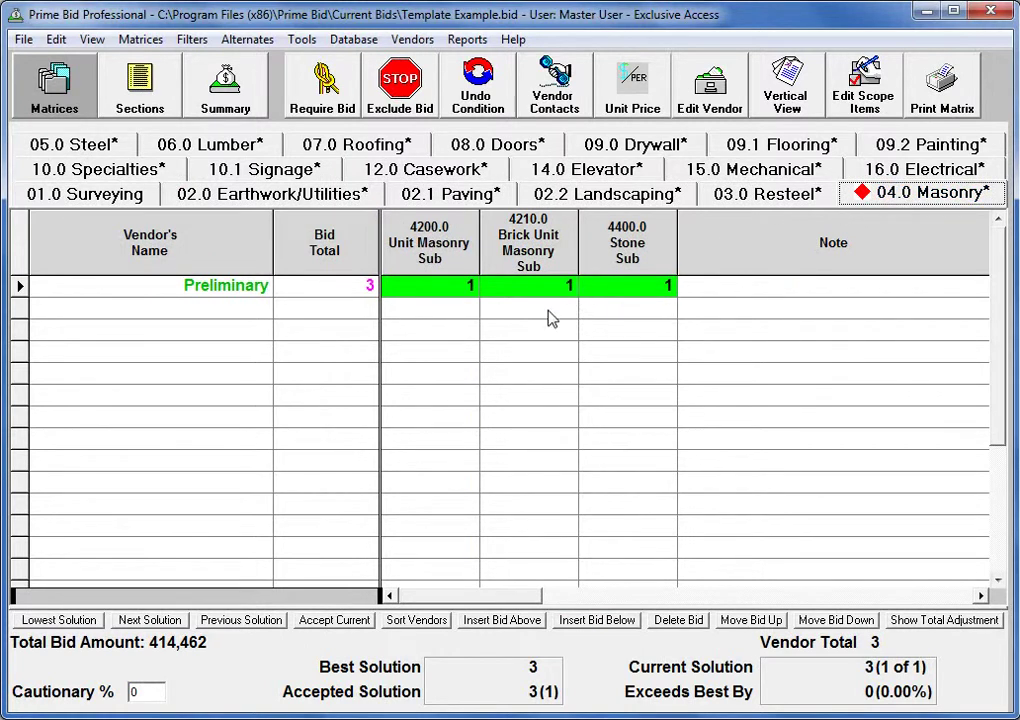
pyautogui.click(540, 248)
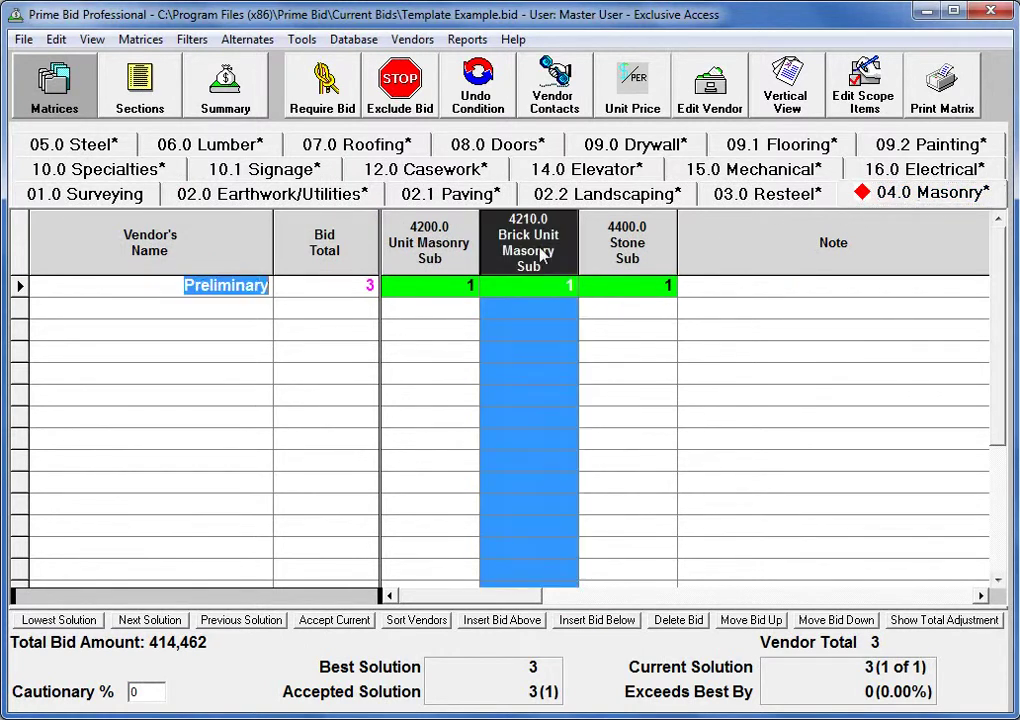
pyautogui.rightClick(541, 255)
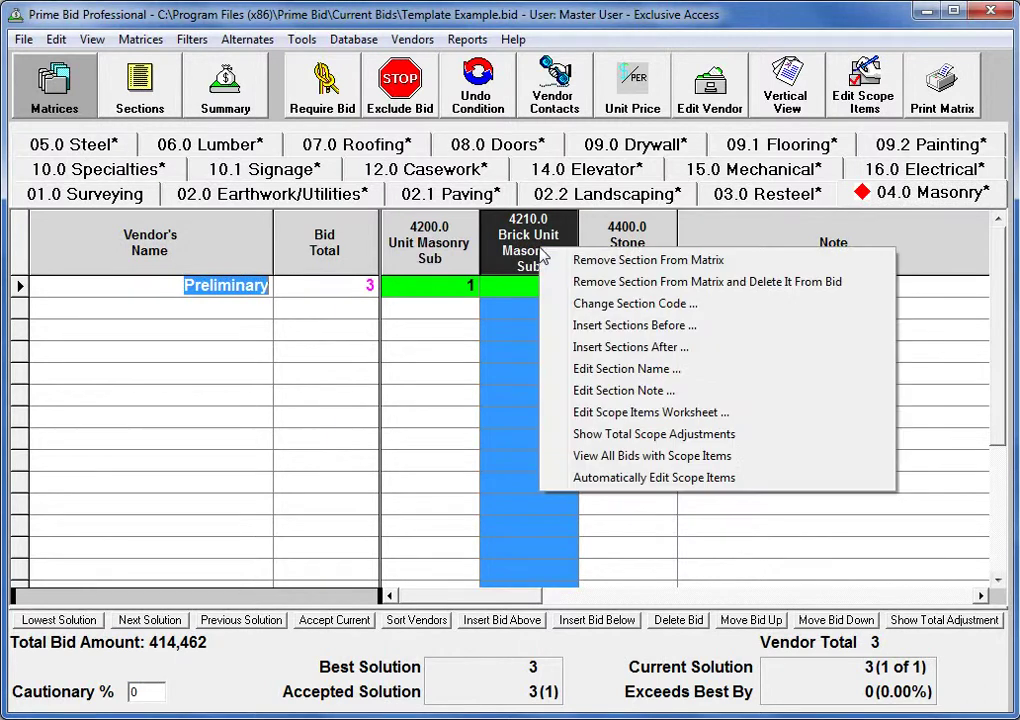
pyautogui.click(583, 281)
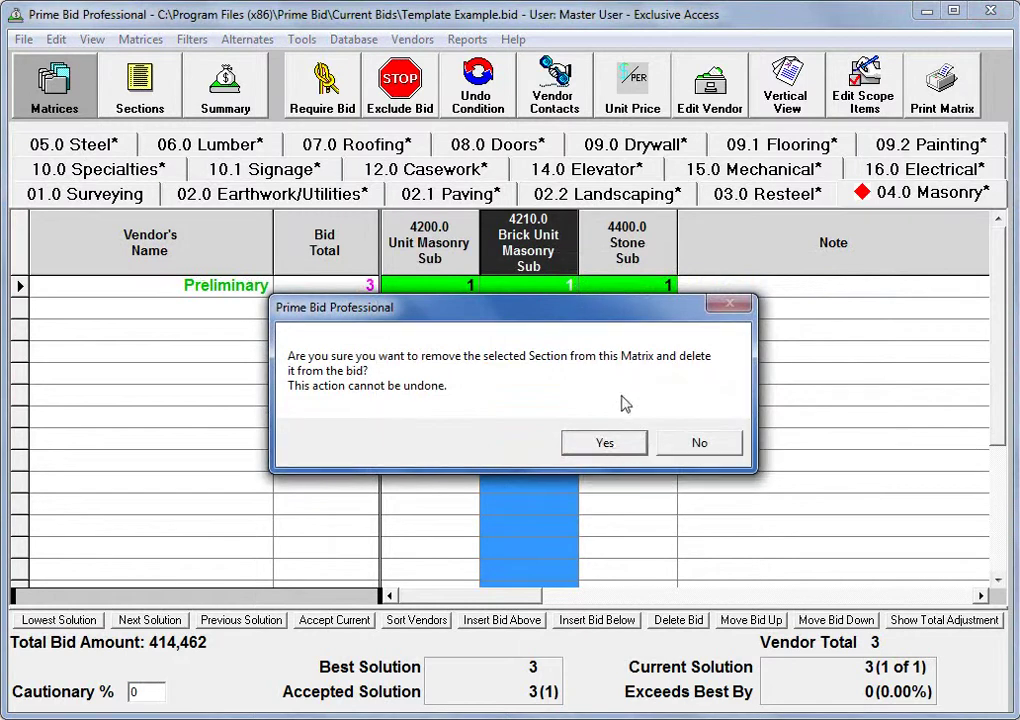
pyautogui.click(601, 440)
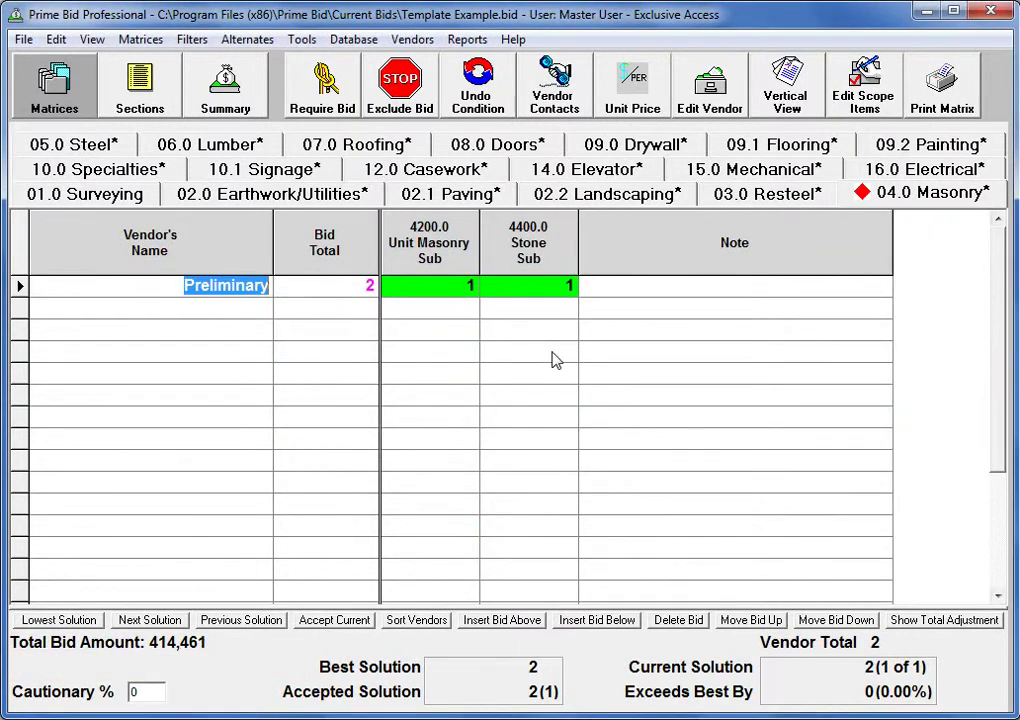
# While inserting sections after Stone, add section 2515 Unit Pavers to the bid with quantity 1, unit ls and subcontractor total 25000
pyautogui.click(533, 260)
pyautogui.rightClick(533, 260)
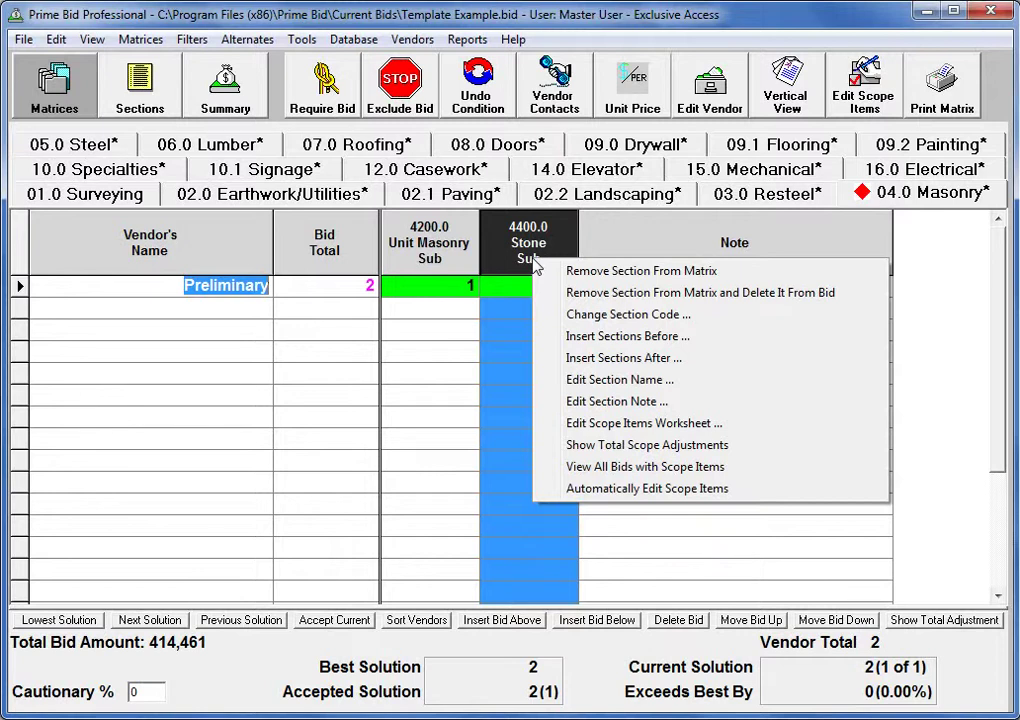
pyautogui.click(566, 360)
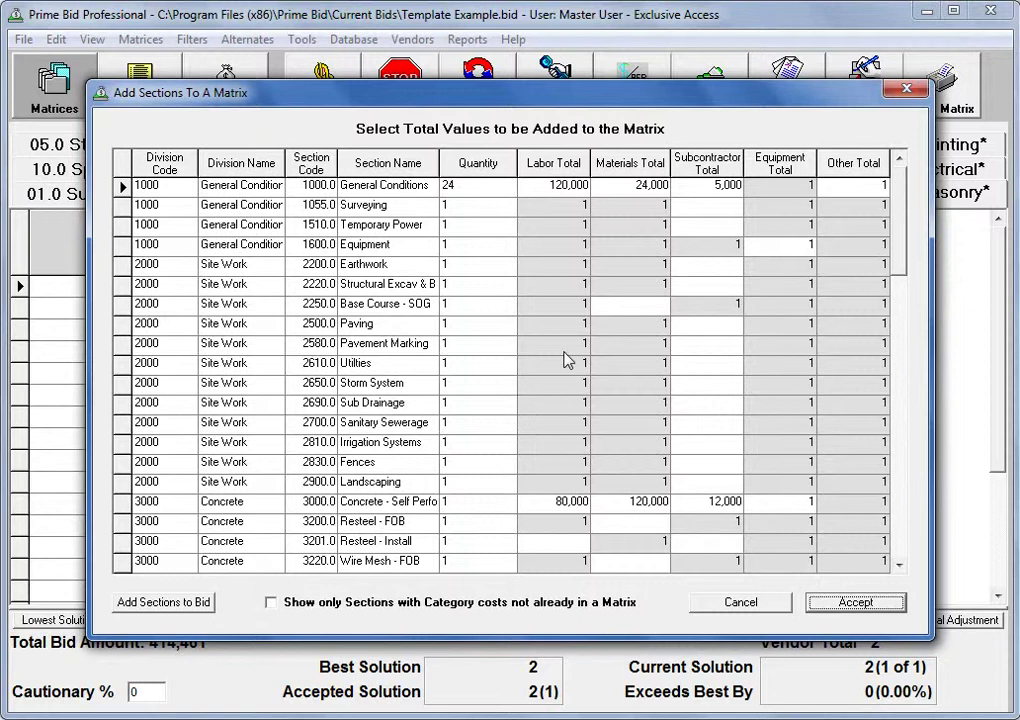
pyautogui.click(184, 603)
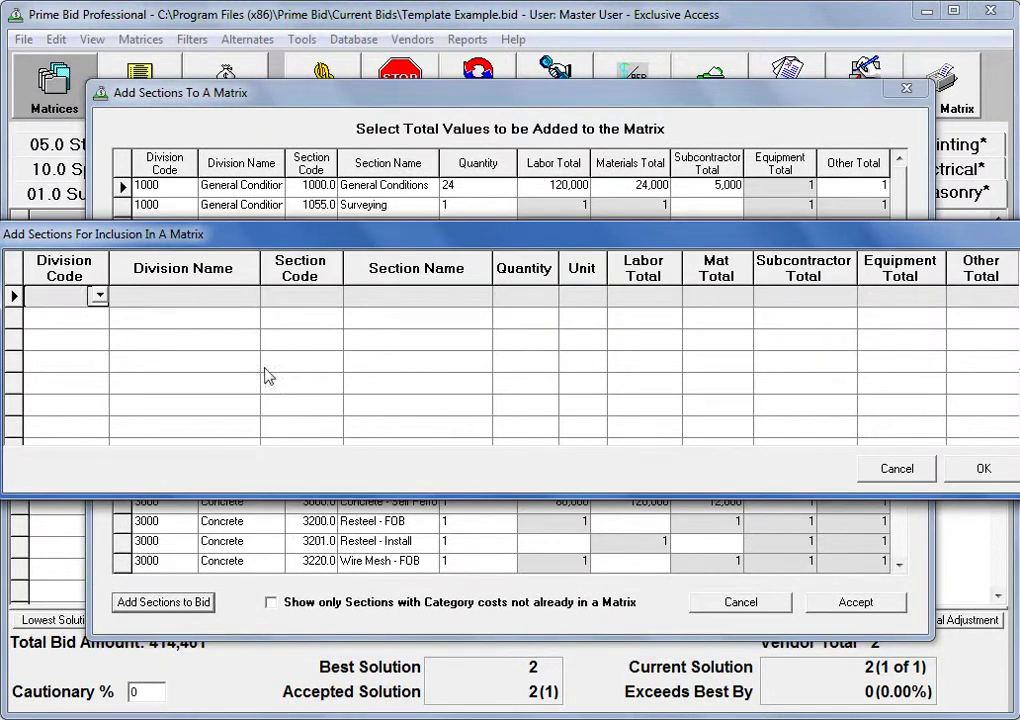
pyautogui.click(300, 294)
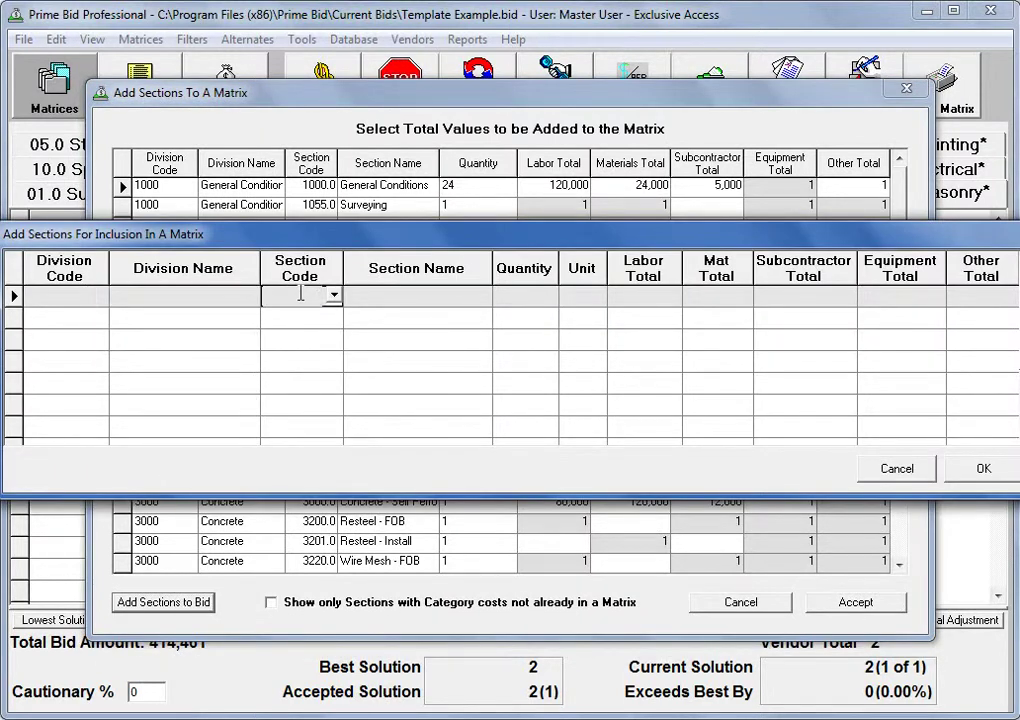
pyautogui.write('2515')
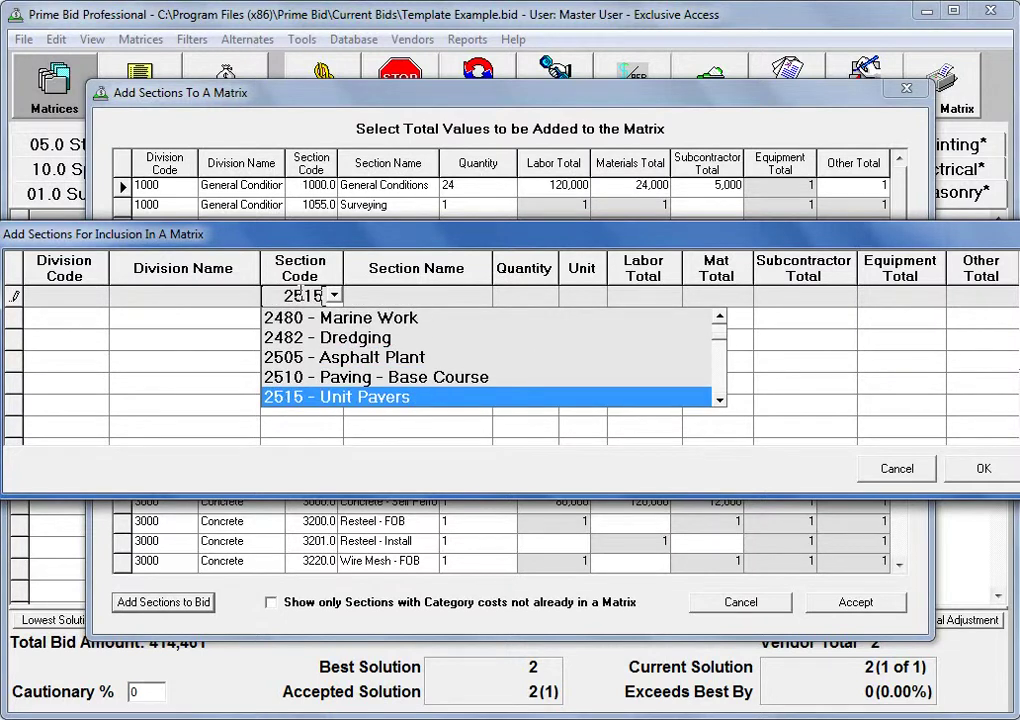
pyautogui.press('Tab')
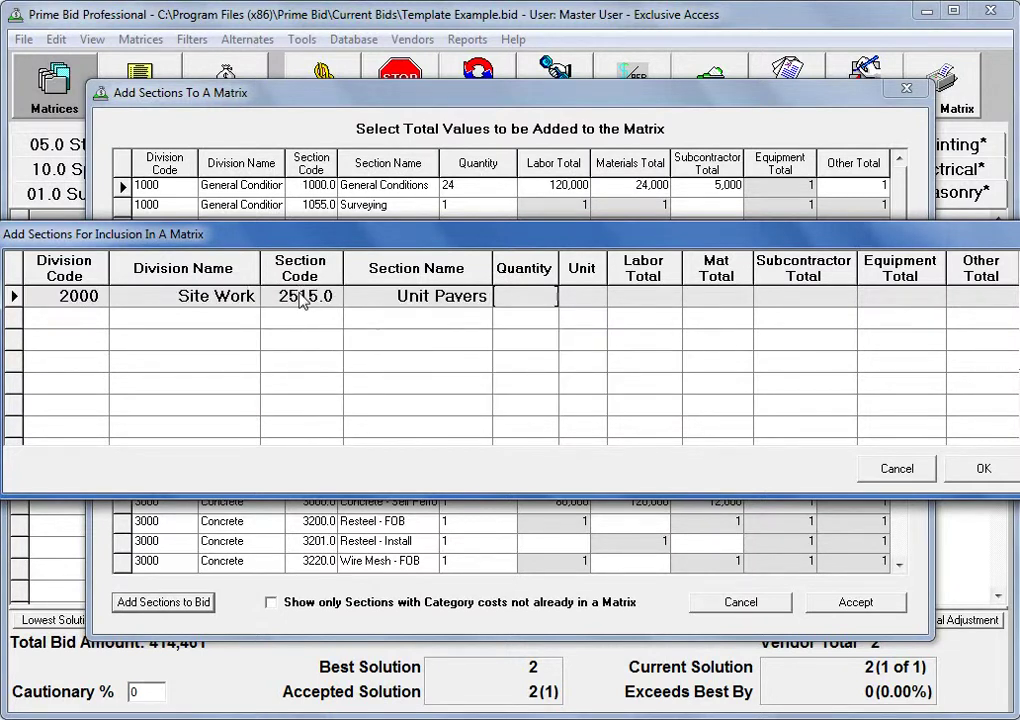
pyautogui.write('1')
pyautogui.press('Tab')
pyautogui.write('ls')
pyautogui.press('Tab')
pyautogui.write('25000')
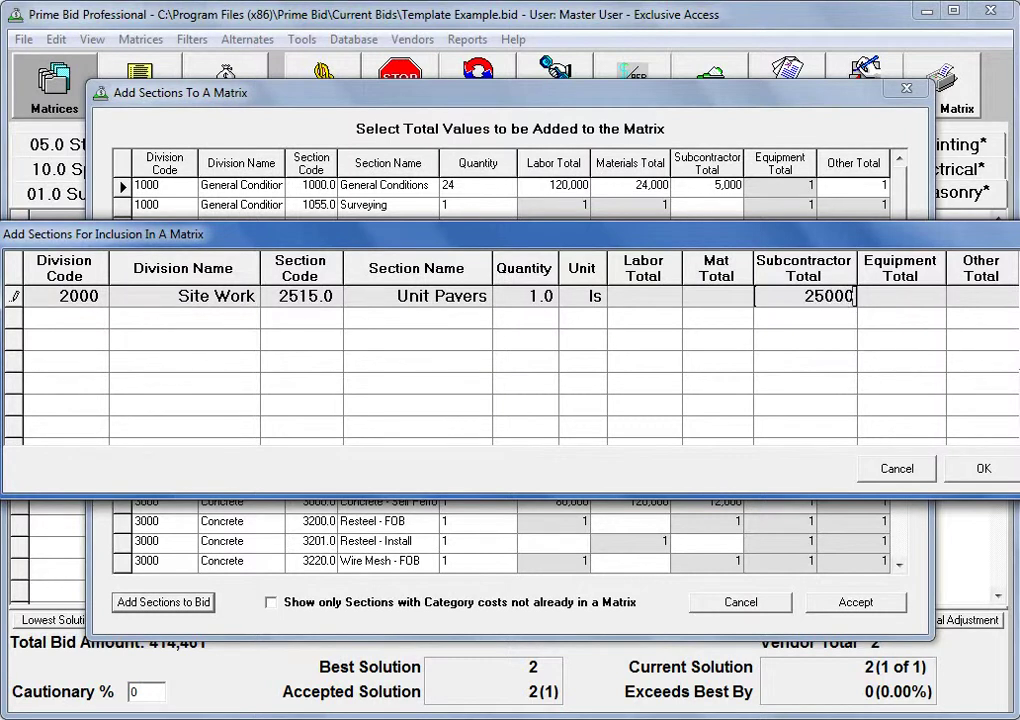
pyautogui.click(955, 475)
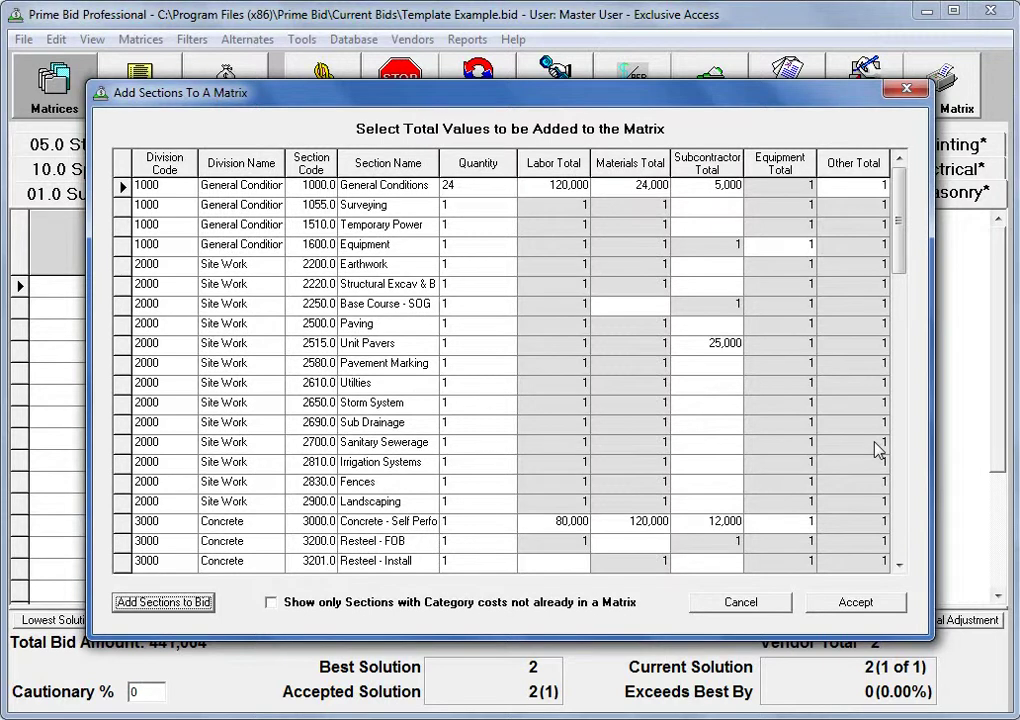
# Include the Unit Pavers subcontractor total in the Masonry matrix and move its column ahead of Unit Masonry
pyautogui.click(722, 343)
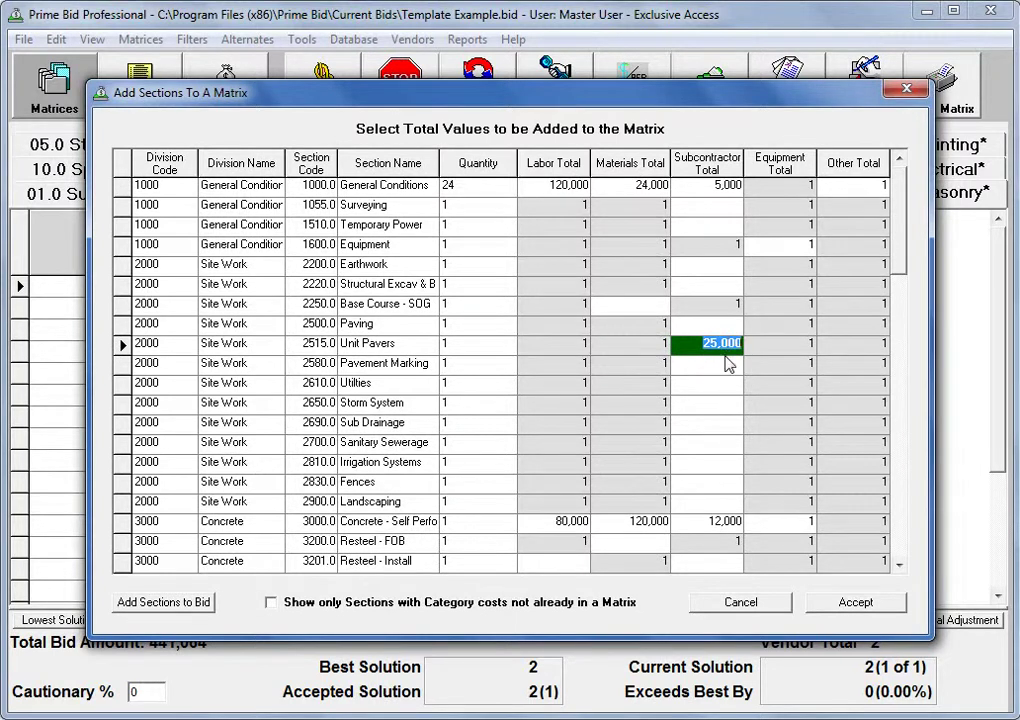
pyautogui.click(850, 603)
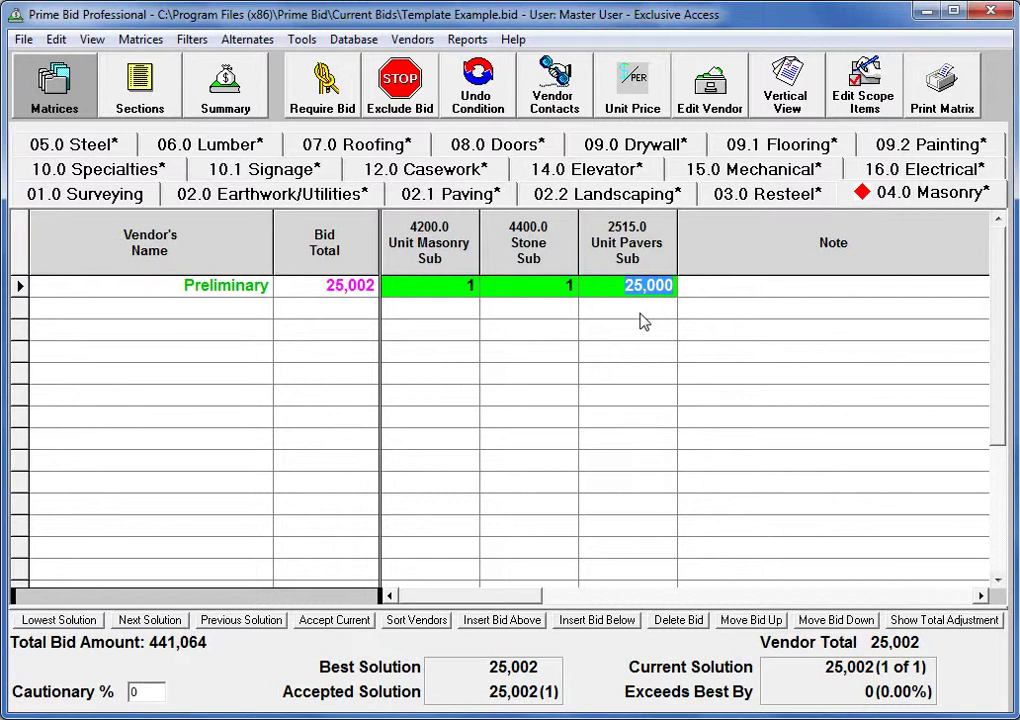
pyautogui.click(627, 257)
pyautogui.moveTo(627, 257)
pyautogui.mouseDown()
pyautogui.moveTo(640, 262)
pyautogui.moveTo(590, 272)
pyautogui.moveTo(451, 264)
pyautogui.mouseUp()
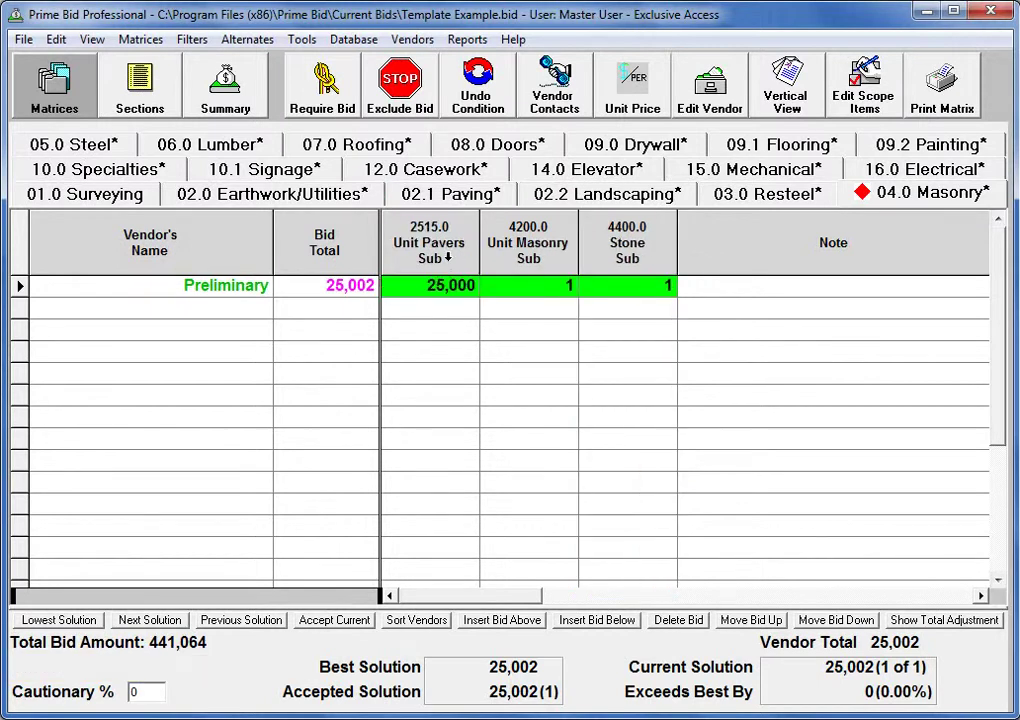